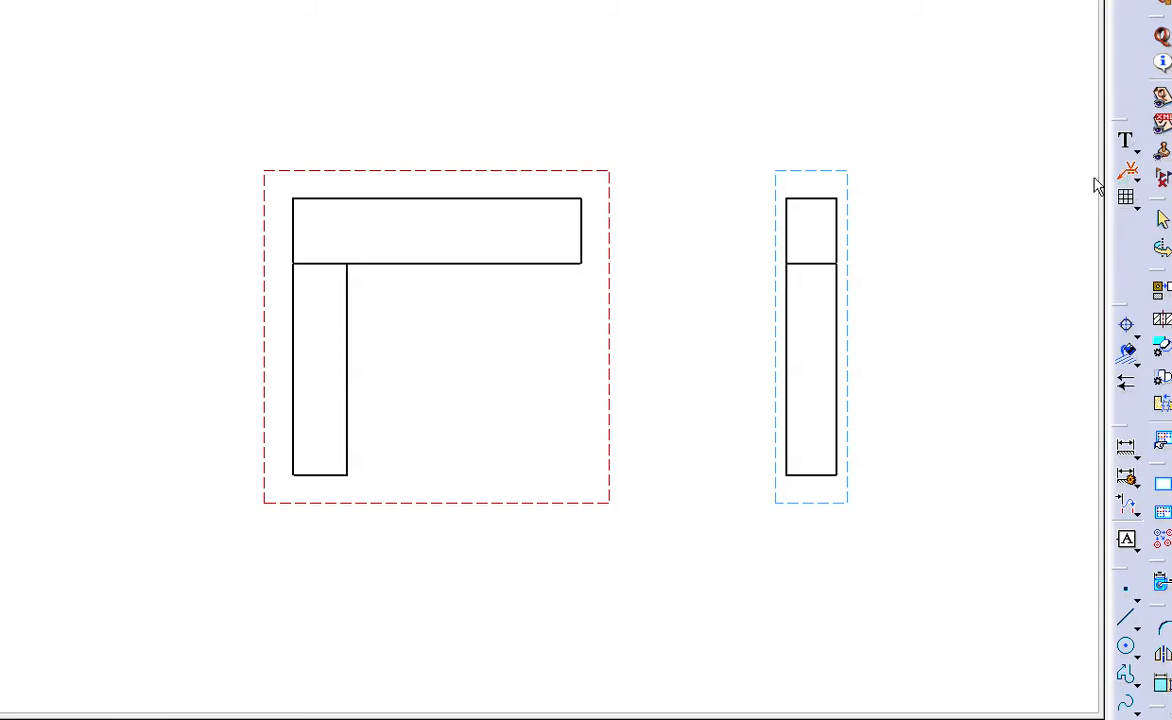
# Place a welding symbol pointing to the inner corner where the vertical leg meets the horizontal bar in the front view
pyautogui.click(355, 268)
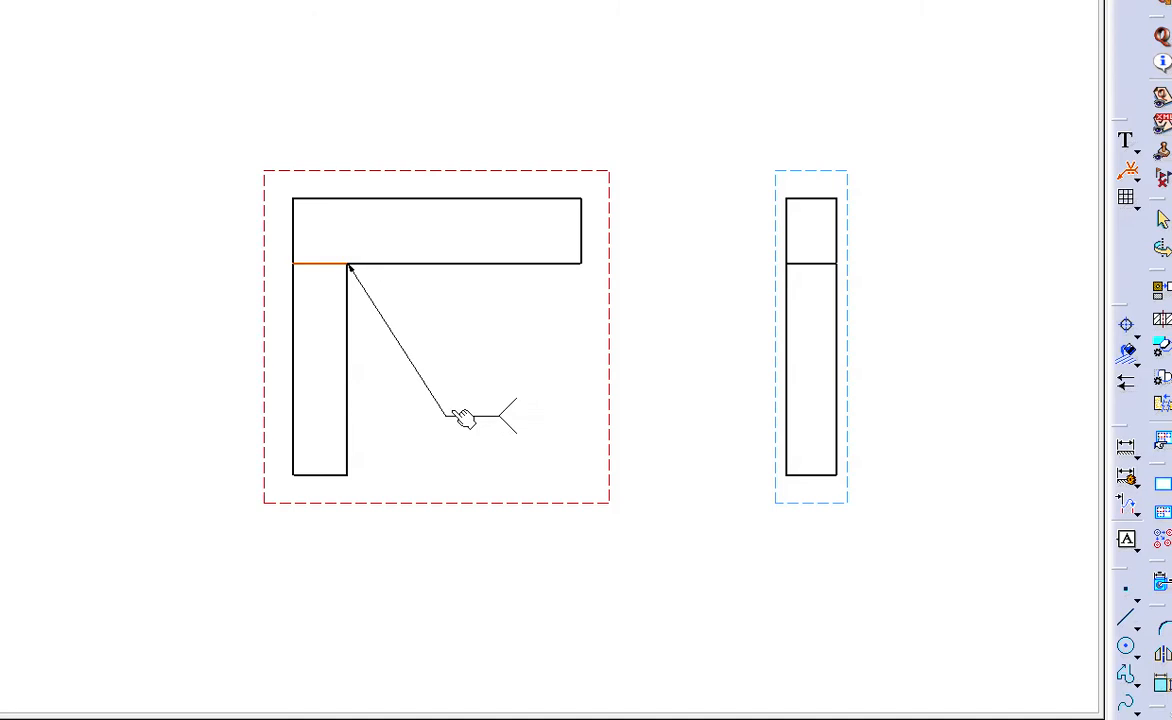
pyautogui.click(463, 425)
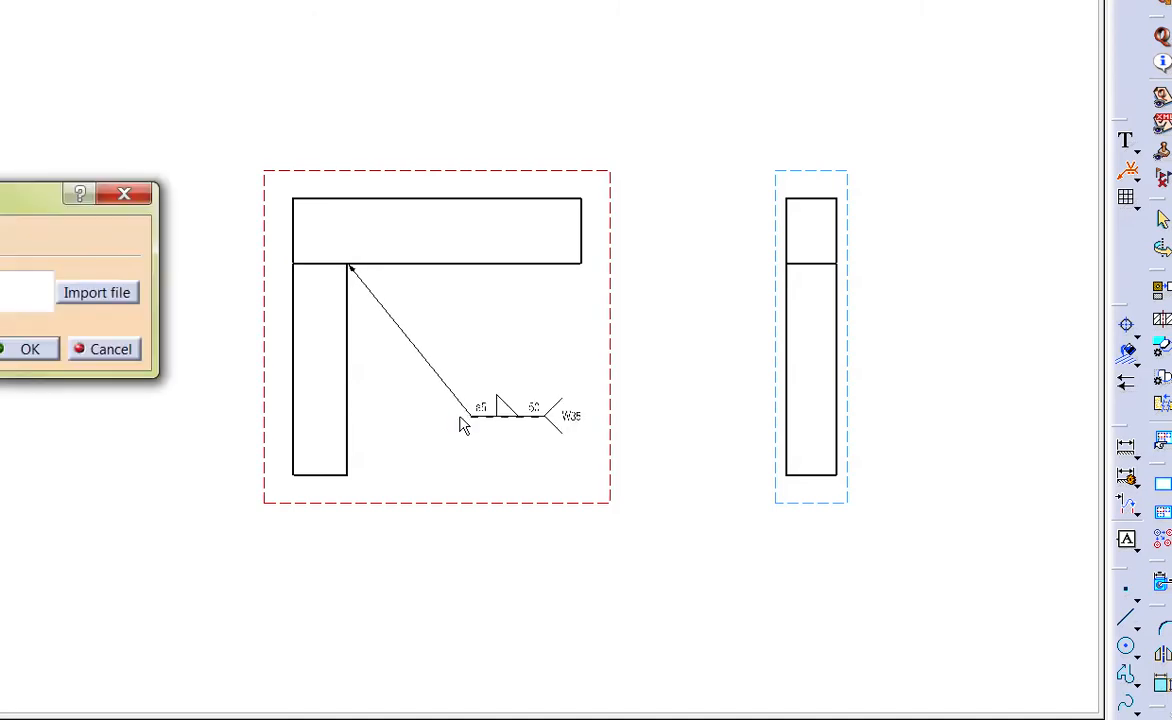
pyautogui.moveTo(2, 193); pyautogui.dragTo(550, 56)
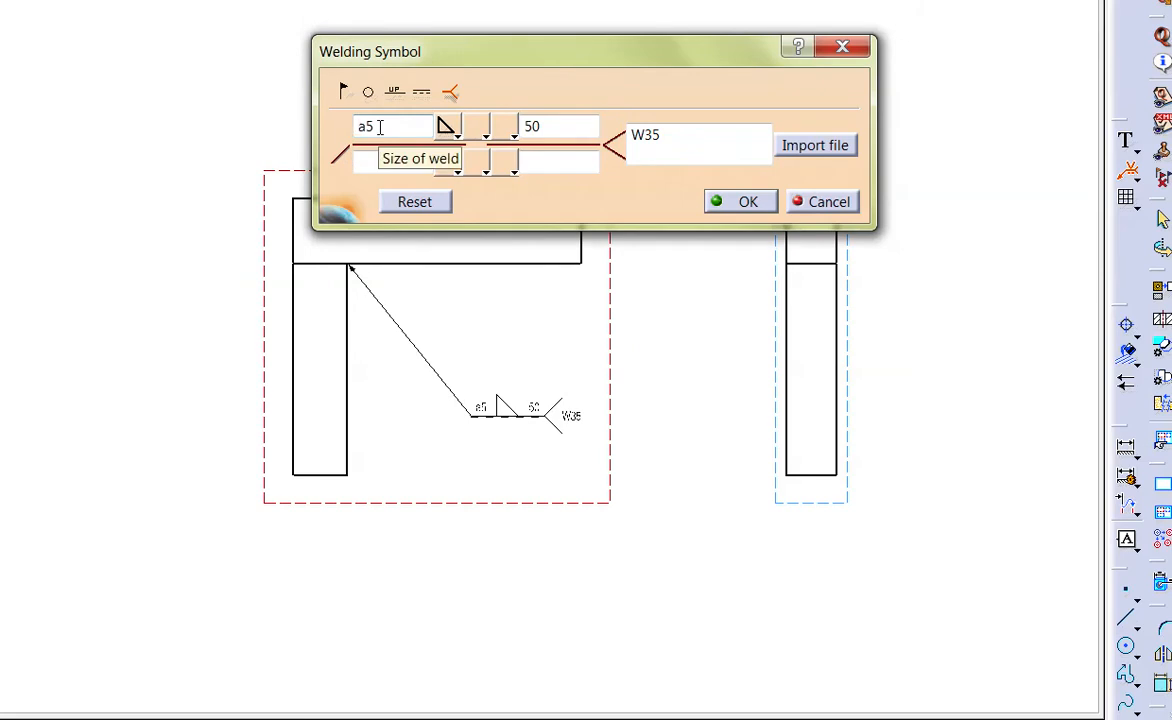
# Try a weld size of Z2 on the symbol and restore it to a5
pyautogui.moveTo(379, 127); pyautogui.dragTo(337, 127)
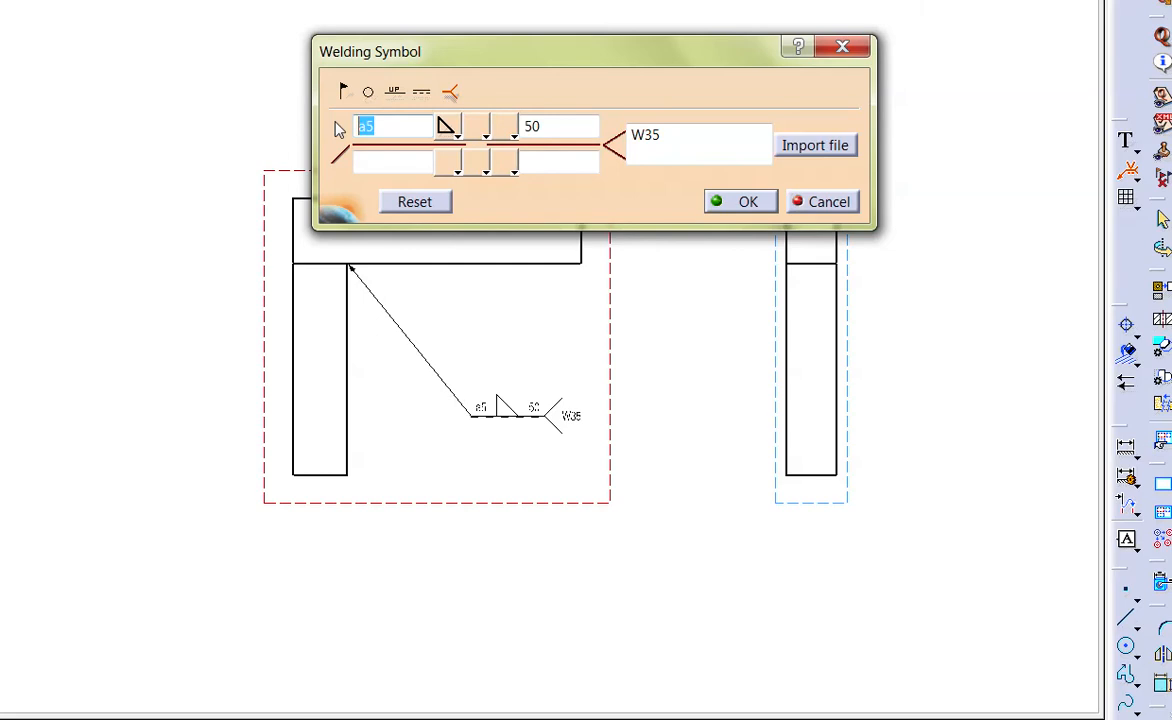
pyautogui.write('Z2')
pyautogui.moveTo(387, 126); pyautogui.dragTo(296, 101)
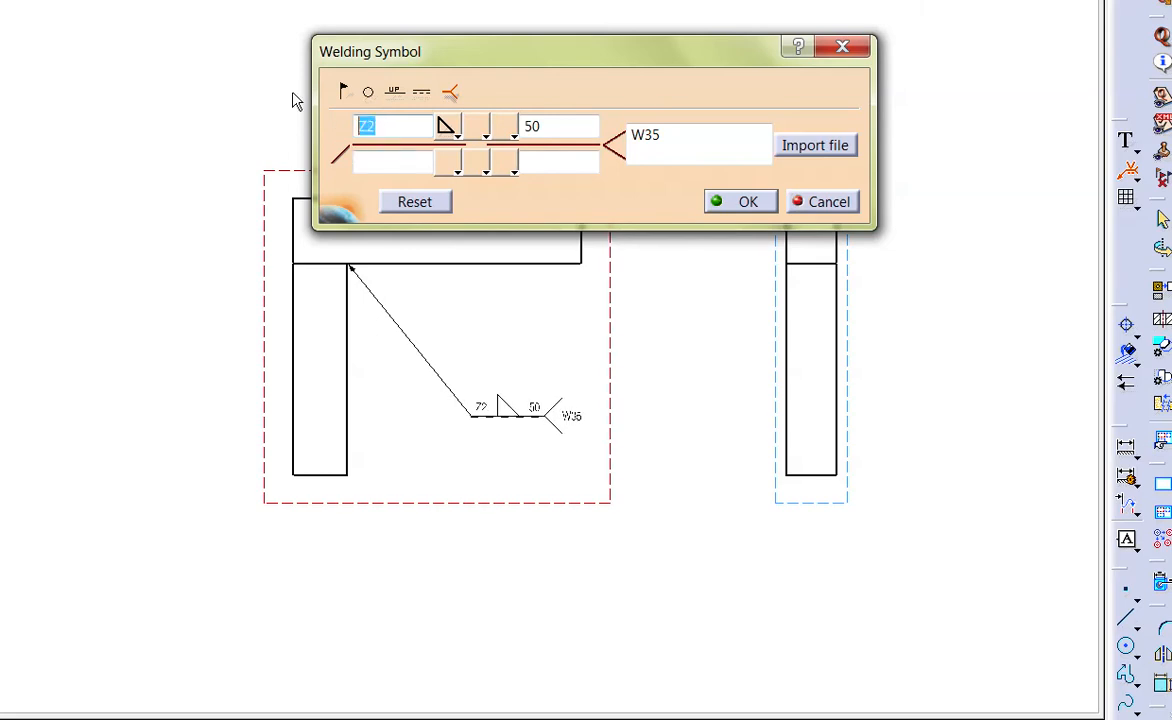
pyautogui.write('a5')
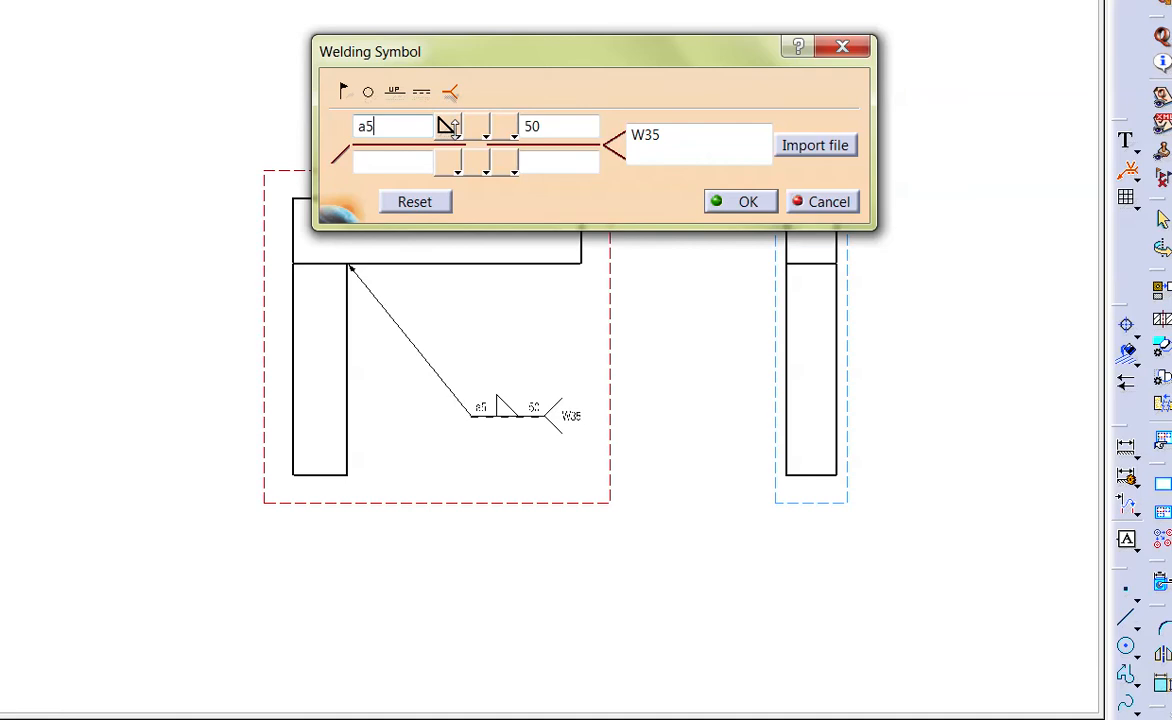
# Review the available weld types, contour symbols and finish letters, keeping the fillet weld with its length of 50
pyautogui.click(446, 124)
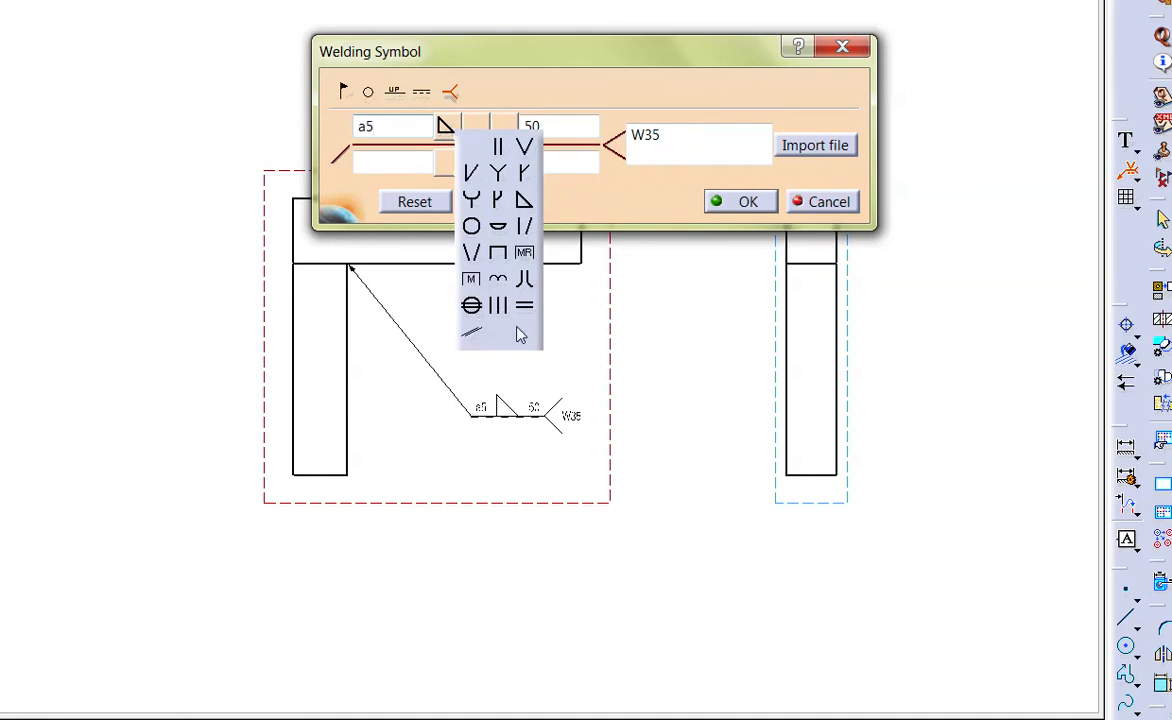
pyautogui.click(527, 204)
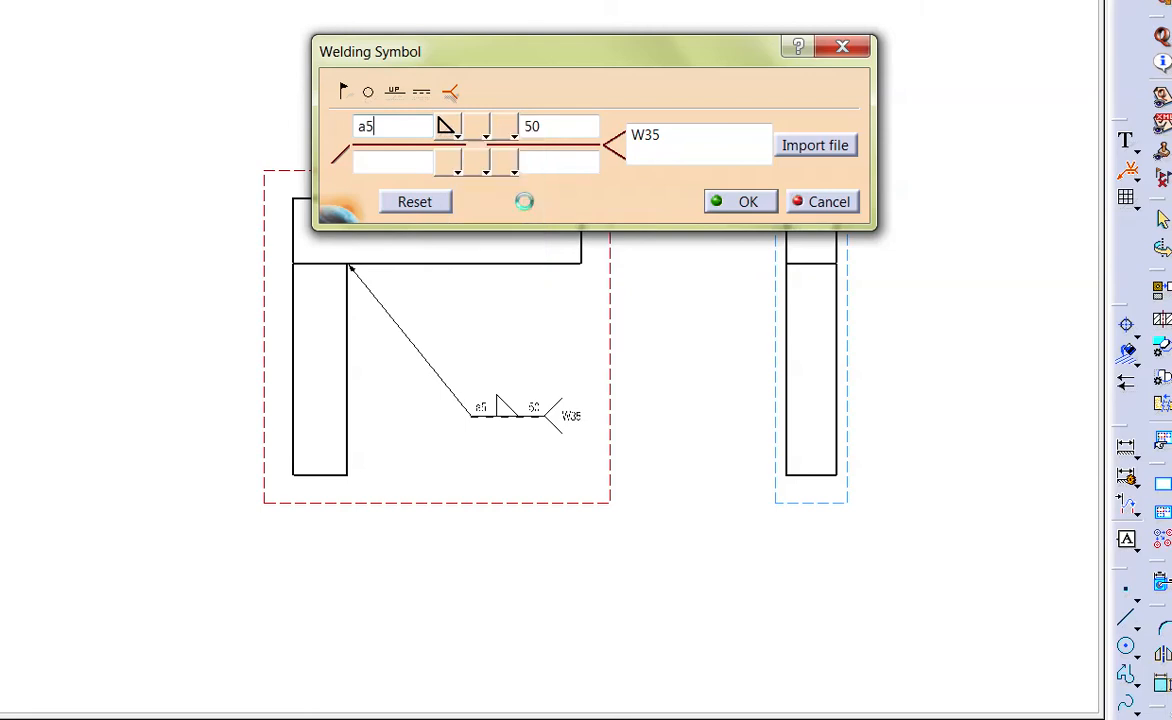
pyautogui.click(480, 128)
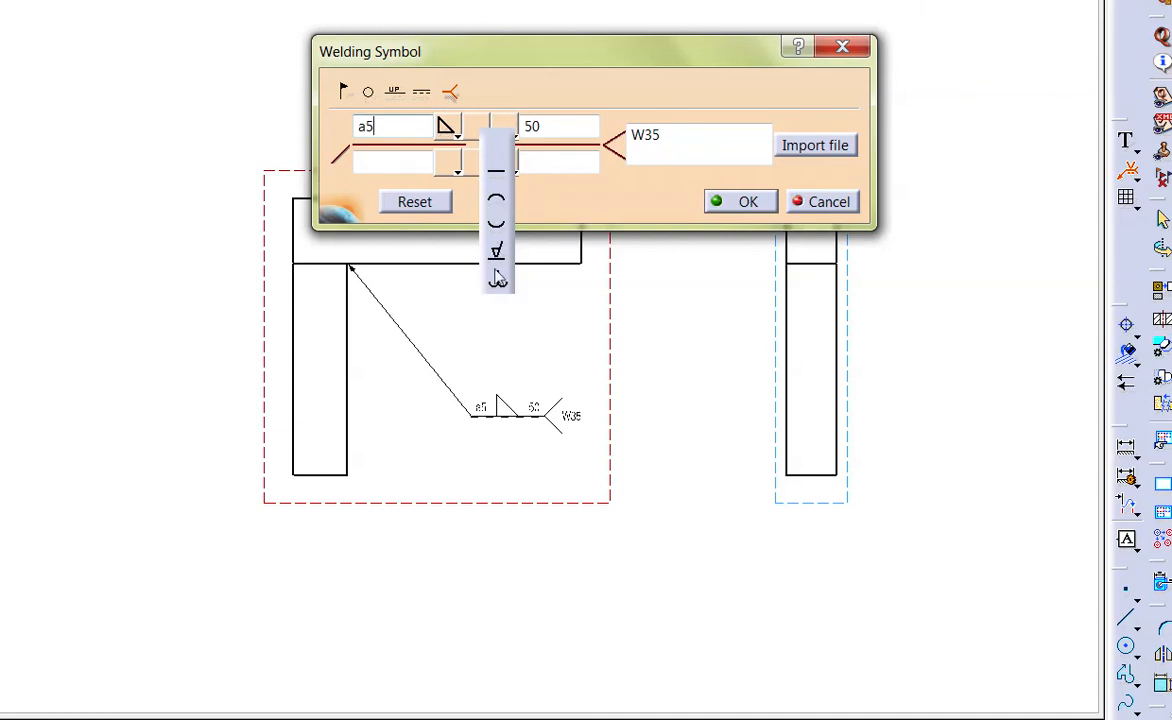
pyautogui.click(492, 133)
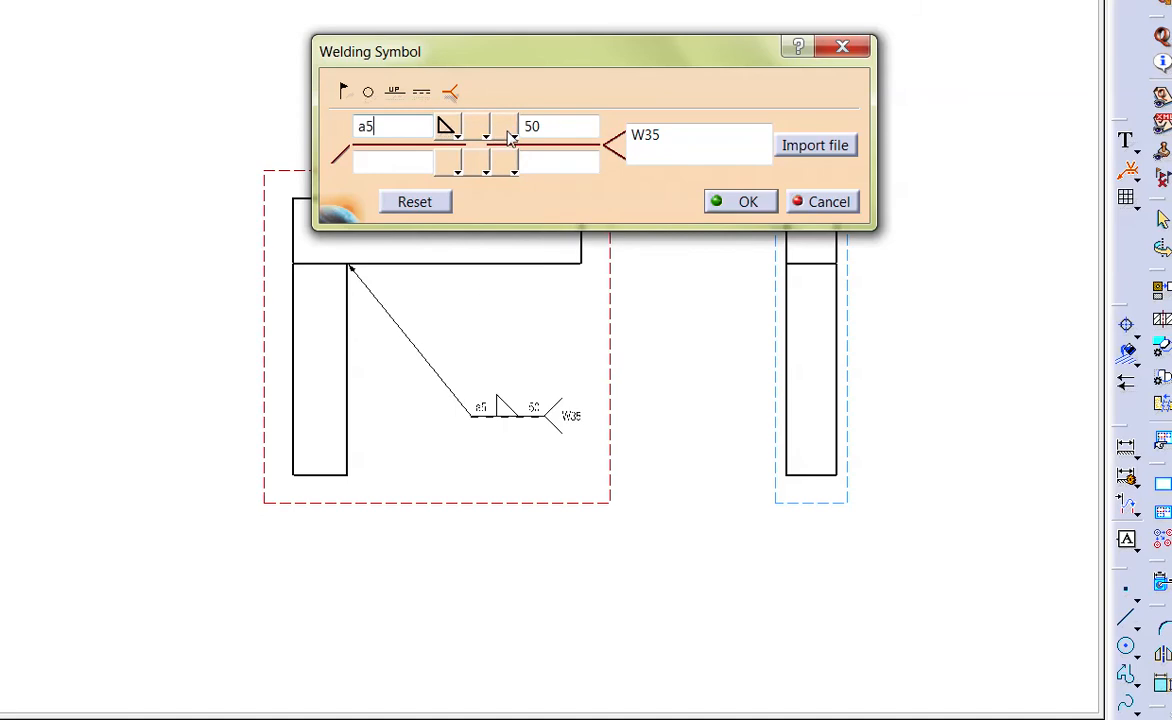
pyautogui.click(510, 137)
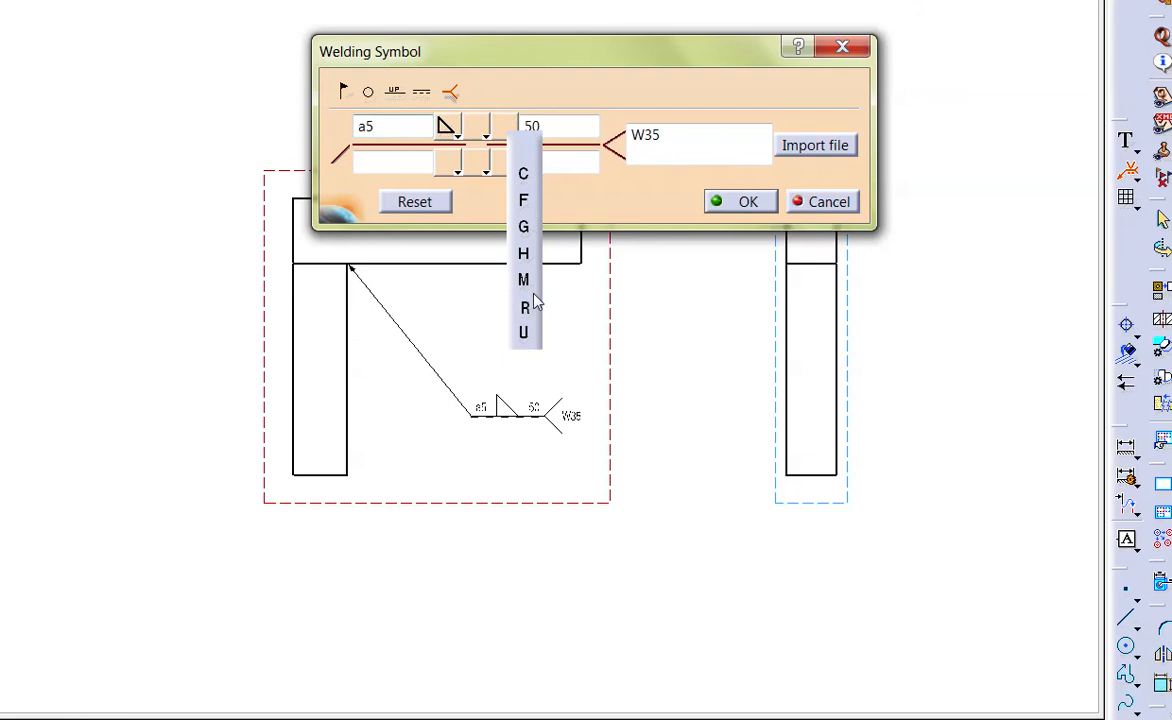
pyautogui.click(570, 126)
pyautogui.moveTo(570, 126); pyautogui.dragTo(510, 118)
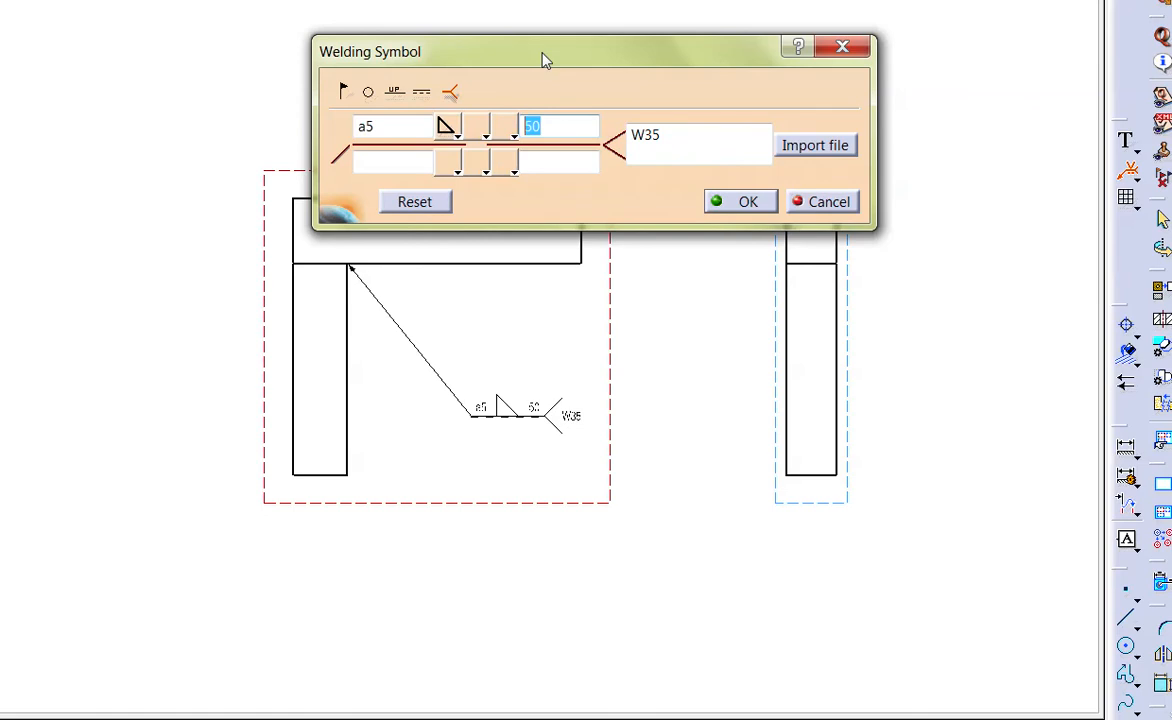
# Set the reference text at the symbol's tail to W1 and accept the welding symbol
pyautogui.click(664, 142)
pyautogui.moveTo(644, 138); pyautogui.dragTo(685, 134)
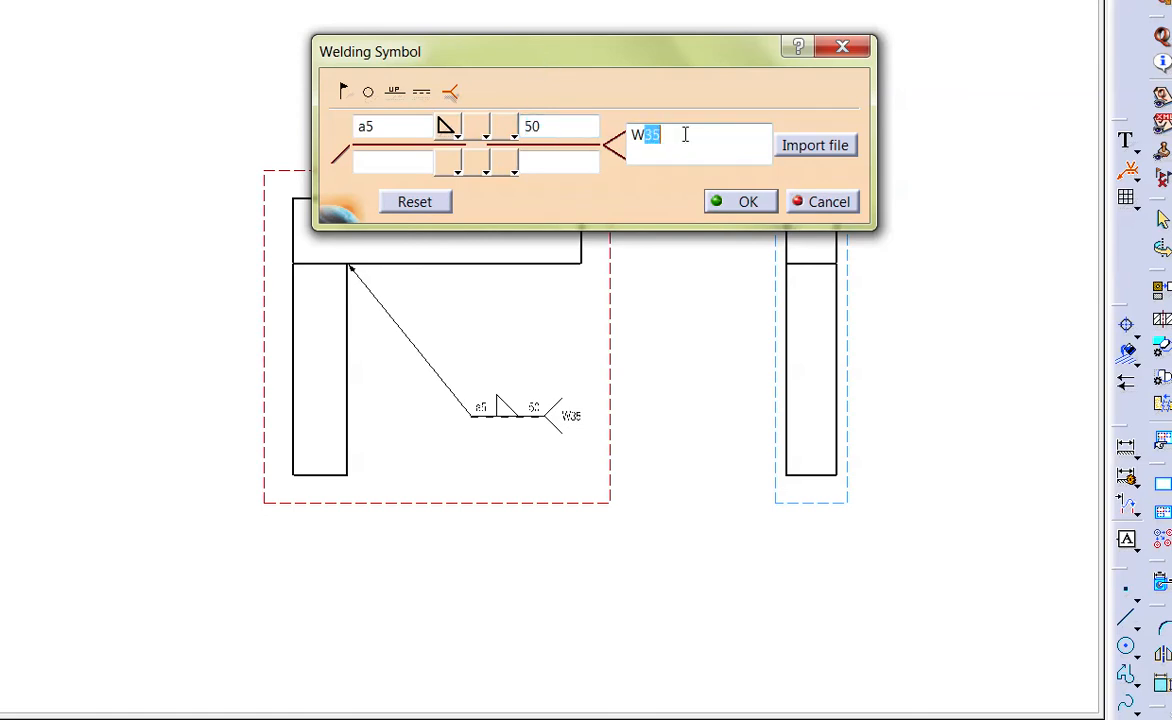
pyautogui.write('1')
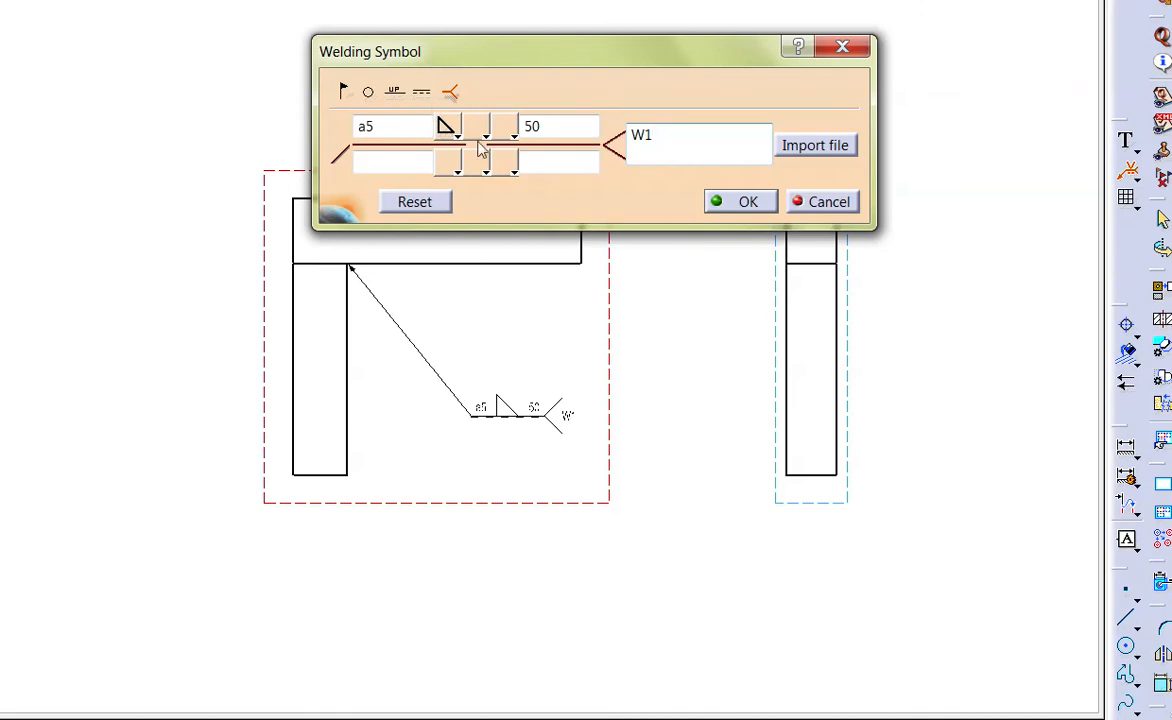
pyautogui.click(745, 206)
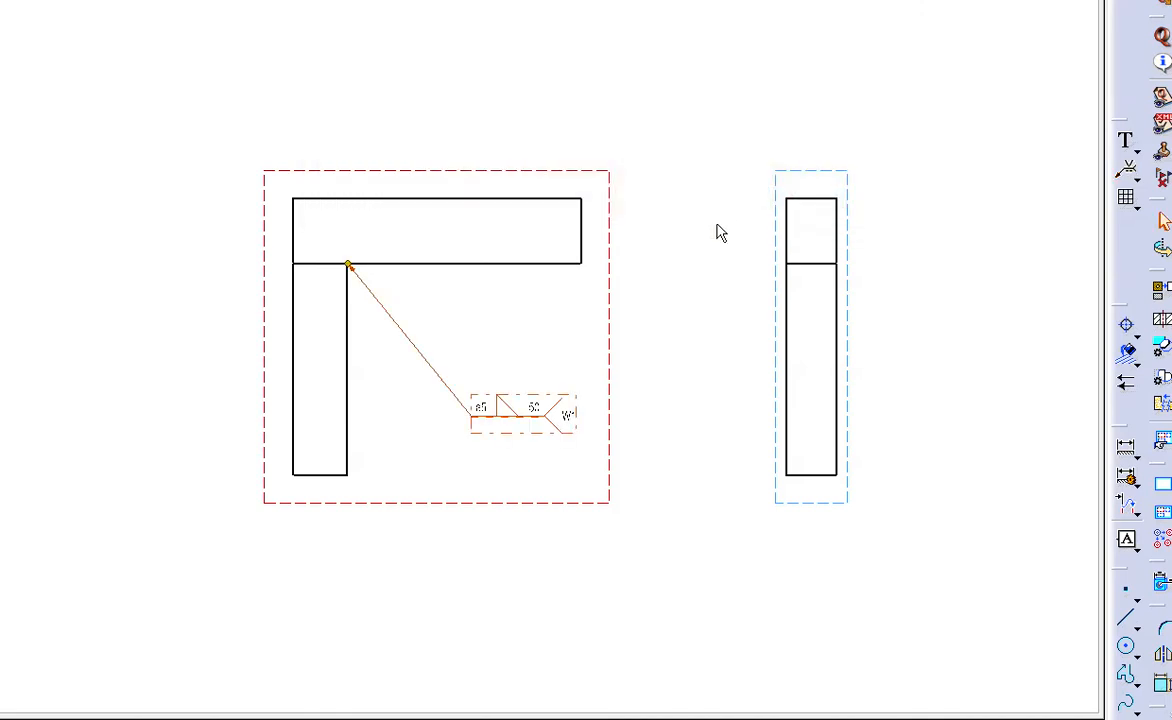
# Place a second welding symbol pointing to the outer corner where the vertical leg meets the horizontal bar, on the side opposite W1
pyautogui.moveTo(607, 395)
pyautogui.keyDown('ctrl'); pyautogui.mouseDown(button='middle')
pyautogui.moveTo(630, 306)
pyautogui.moveTo(669, 350)
pyautogui.moveTo(731, 303)
pyautogui.mouseUp(button='middle'); pyautogui.keyUp('ctrl')
pyautogui.click(628, 495)
pyautogui.moveTo(348, 205); pyautogui.dragTo(430, 276, button='middle')
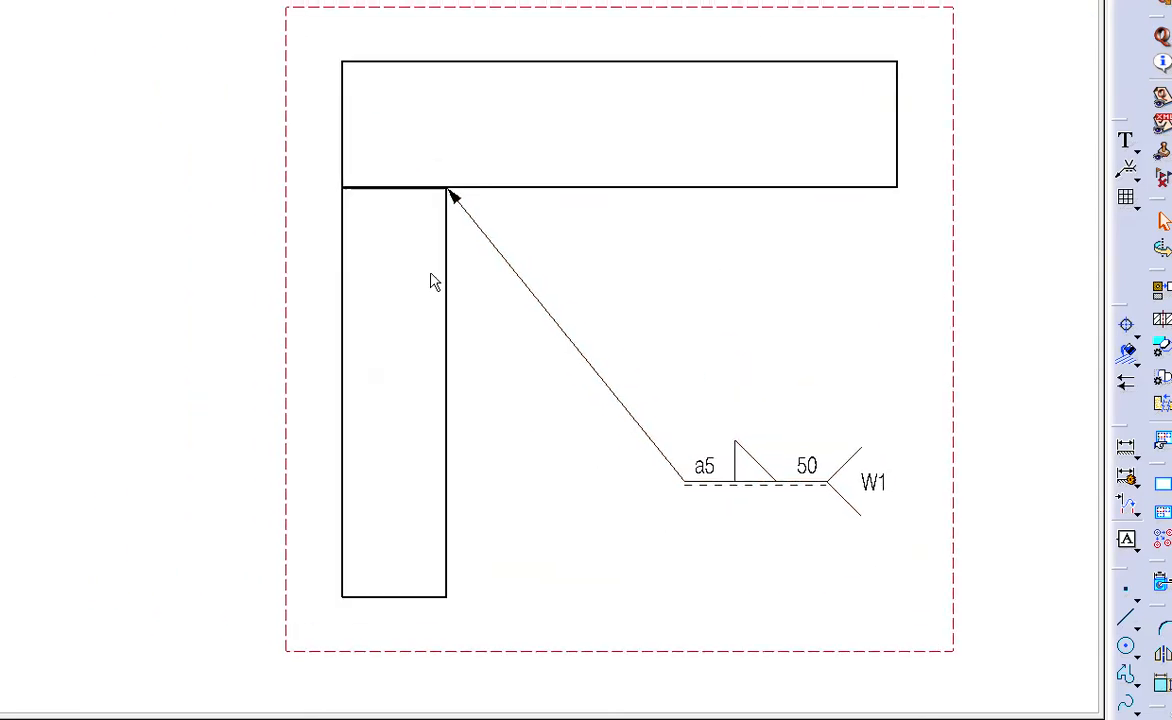
pyautogui.click(353, 190)
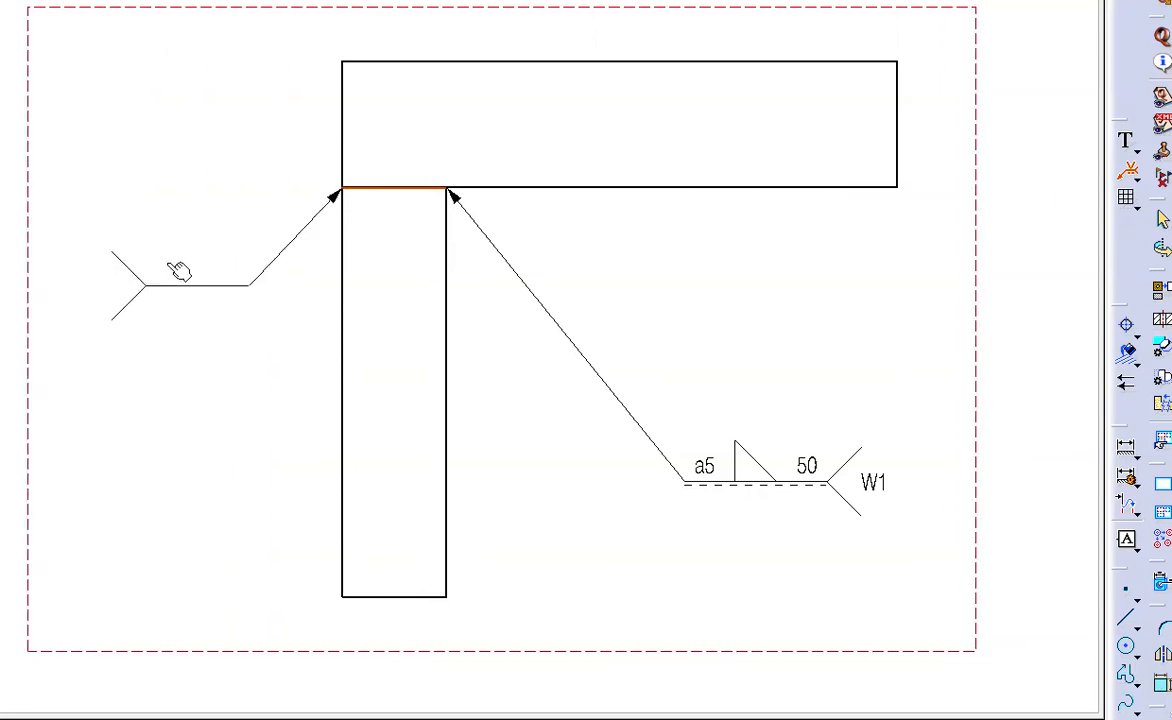
pyautogui.click(179, 270)
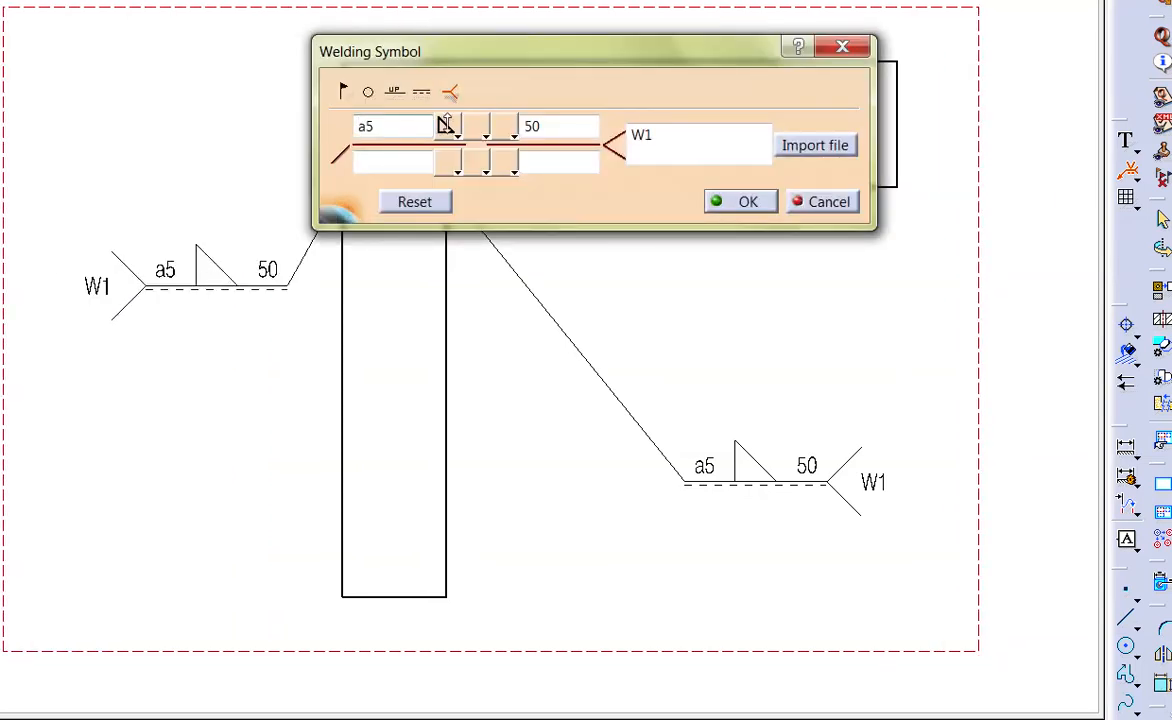
# Set the second weld's size to t5 and its type to a square butt weld
pyautogui.moveTo(384, 123); pyautogui.dragTo(281, 112)
pyautogui.write('t5')
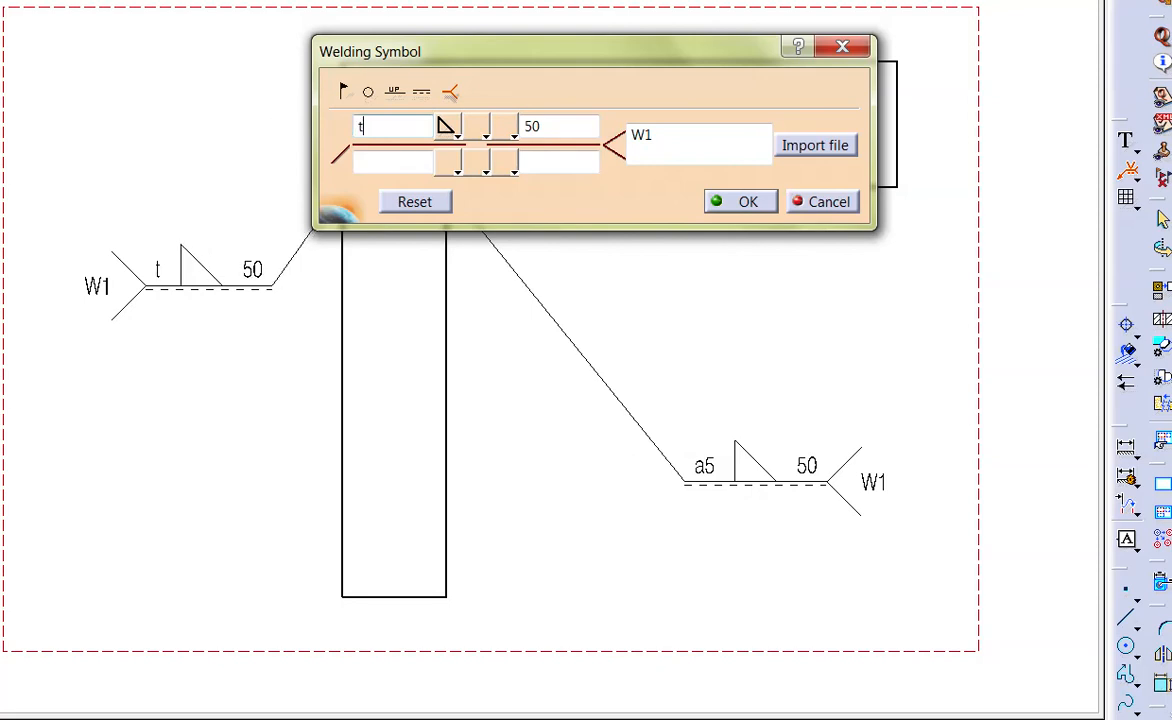
pyautogui.click(446, 126)
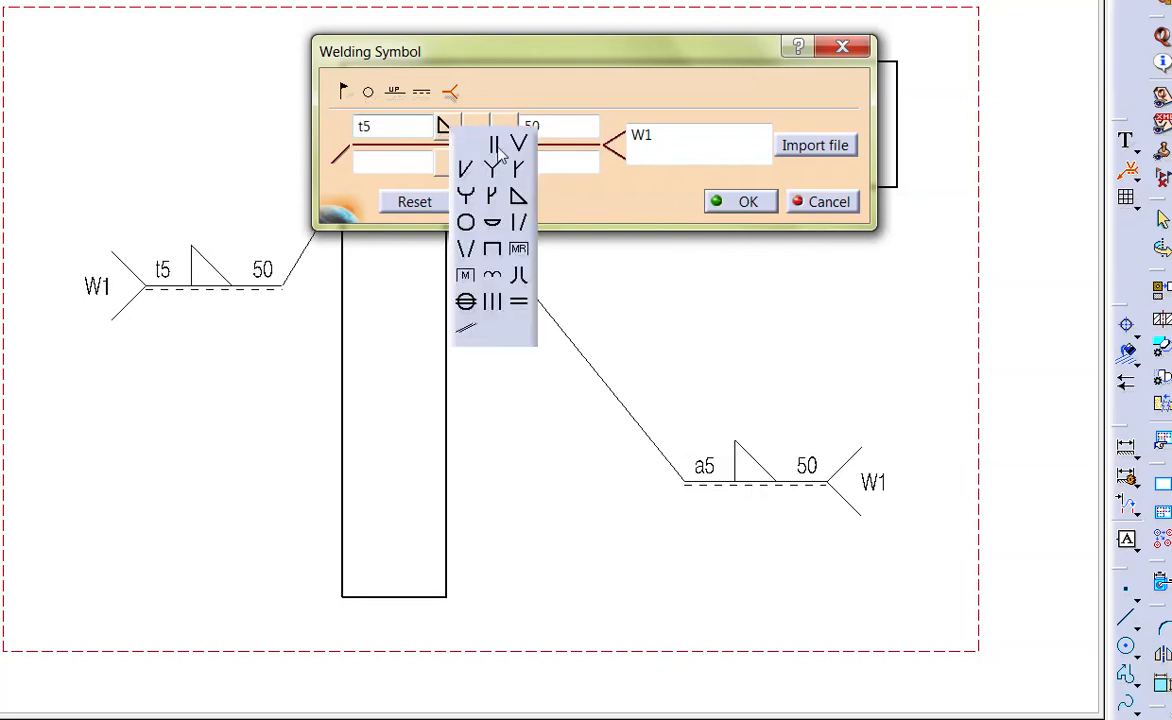
pyautogui.click(491, 143)
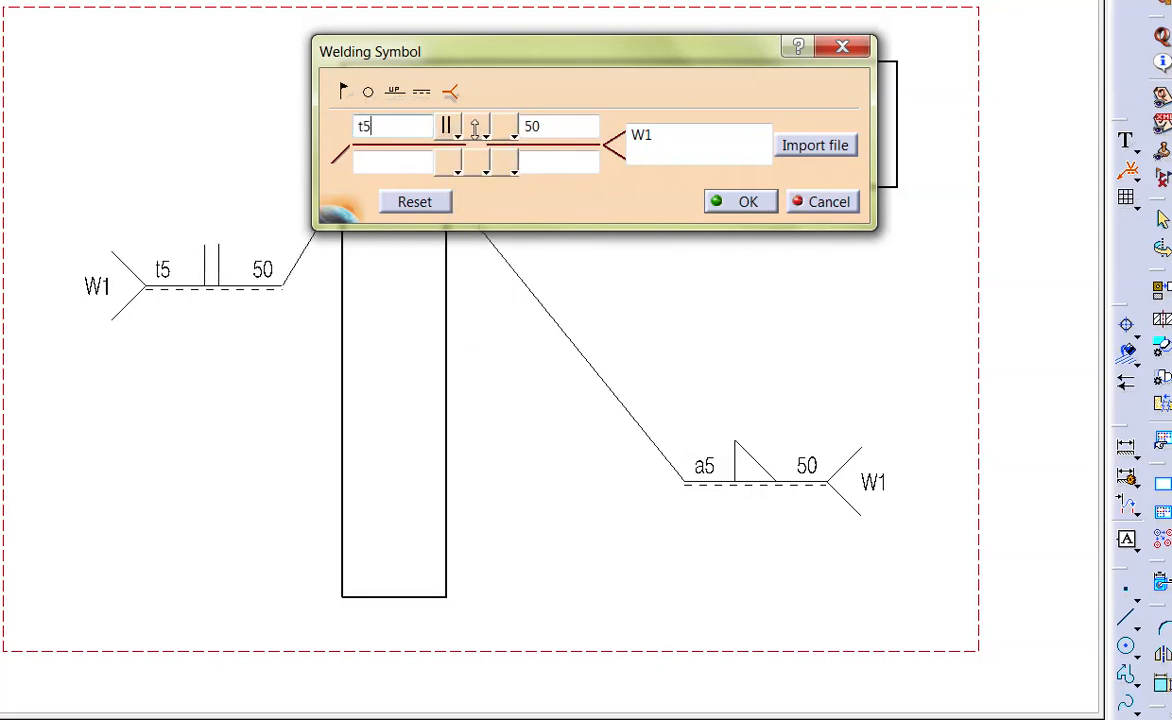
# Try the flat and convex contour symbols on the second weld and clear the contour
pyautogui.click(476, 127)
pyautogui.click(502, 183)
pyautogui.click(488, 126)
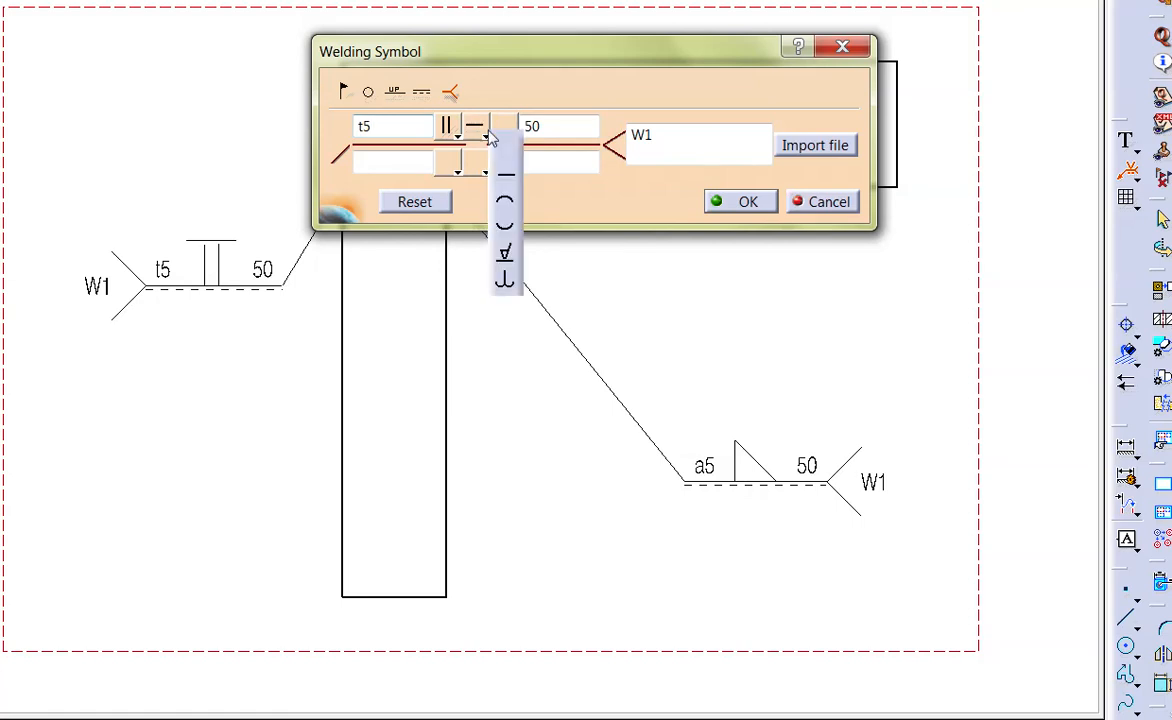
pyautogui.click(508, 204)
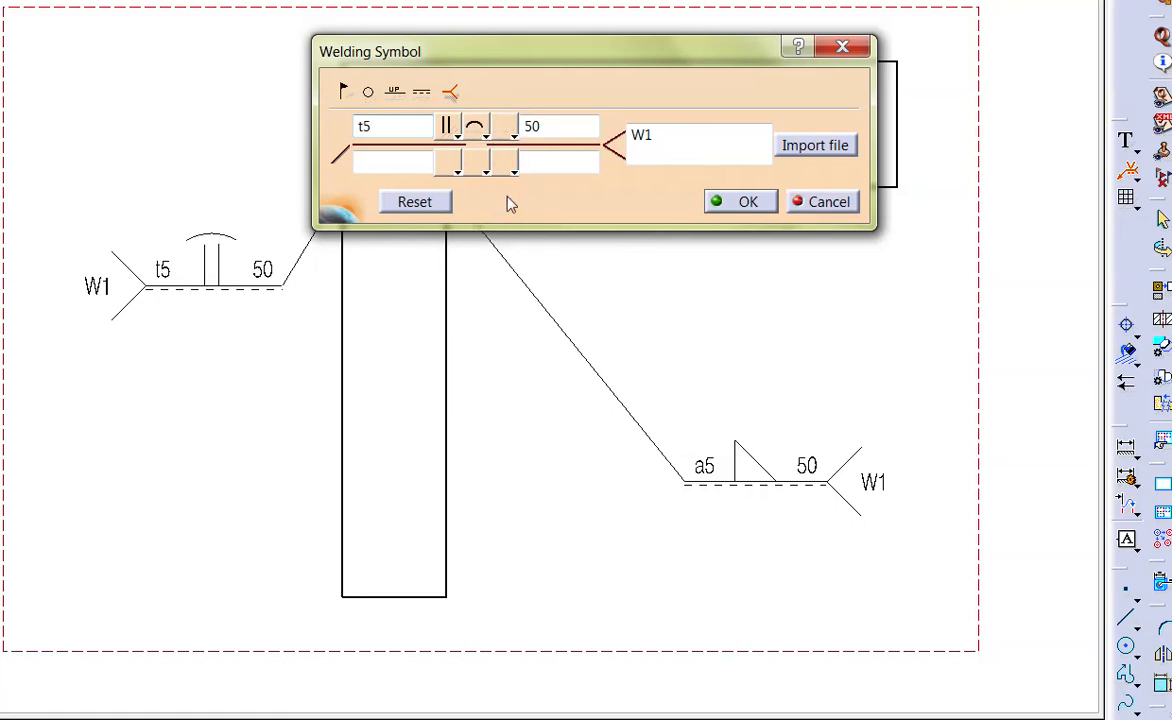
pyautogui.click(476, 128)
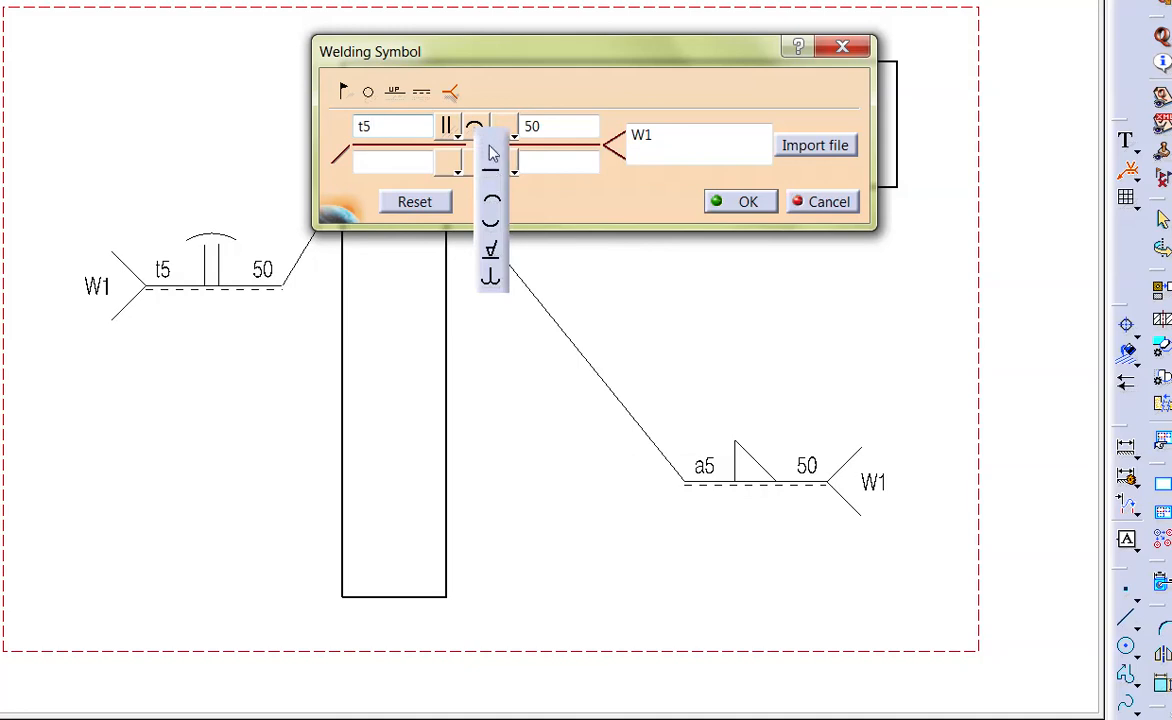
pyautogui.click(490, 150)
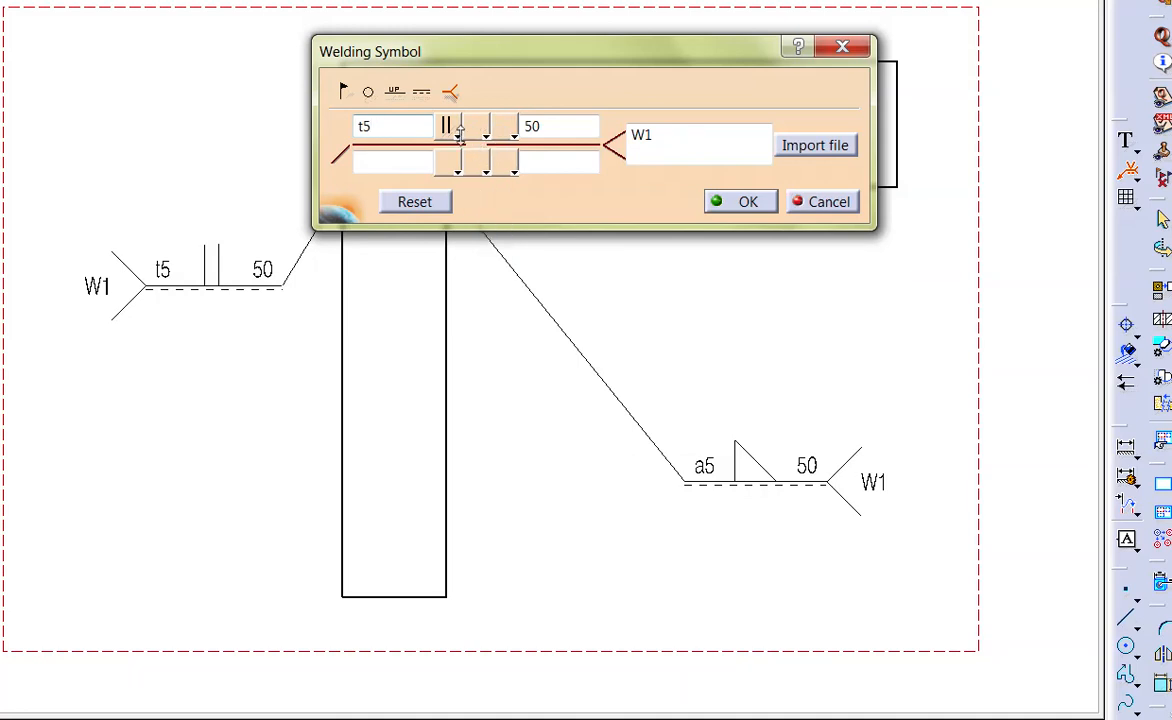
# Apply the flat contour to the square butt weld and set its length to 100
pyautogui.click(480, 130)
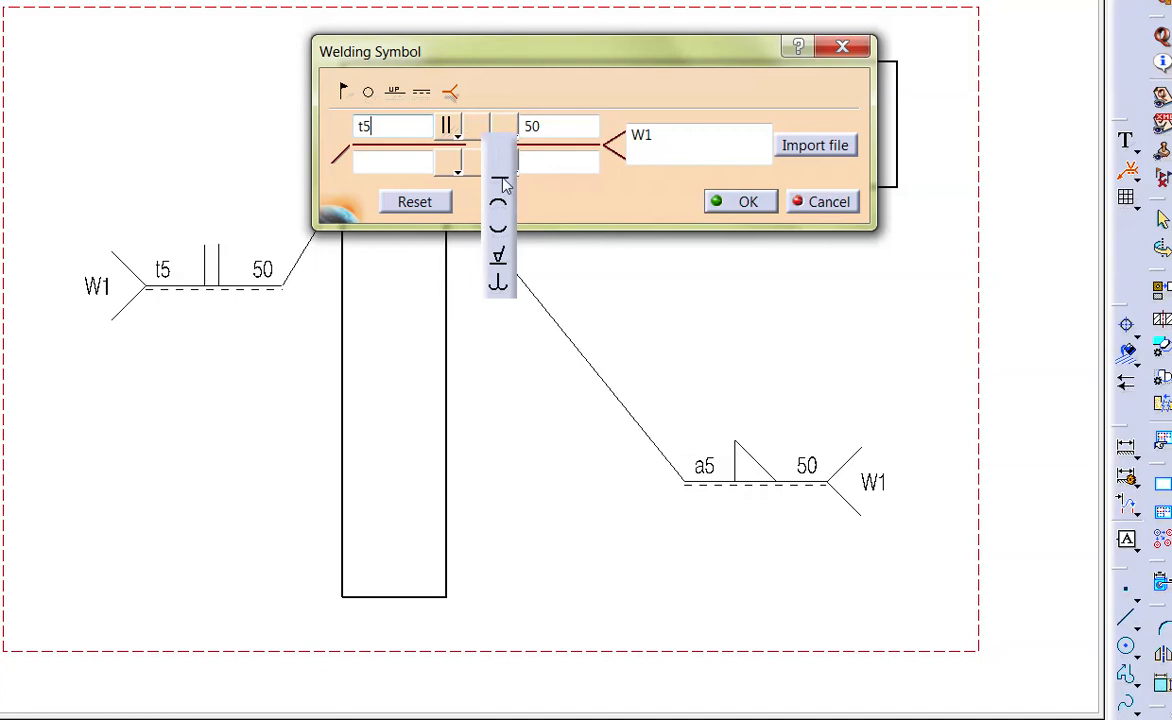
pyautogui.click(501, 178)
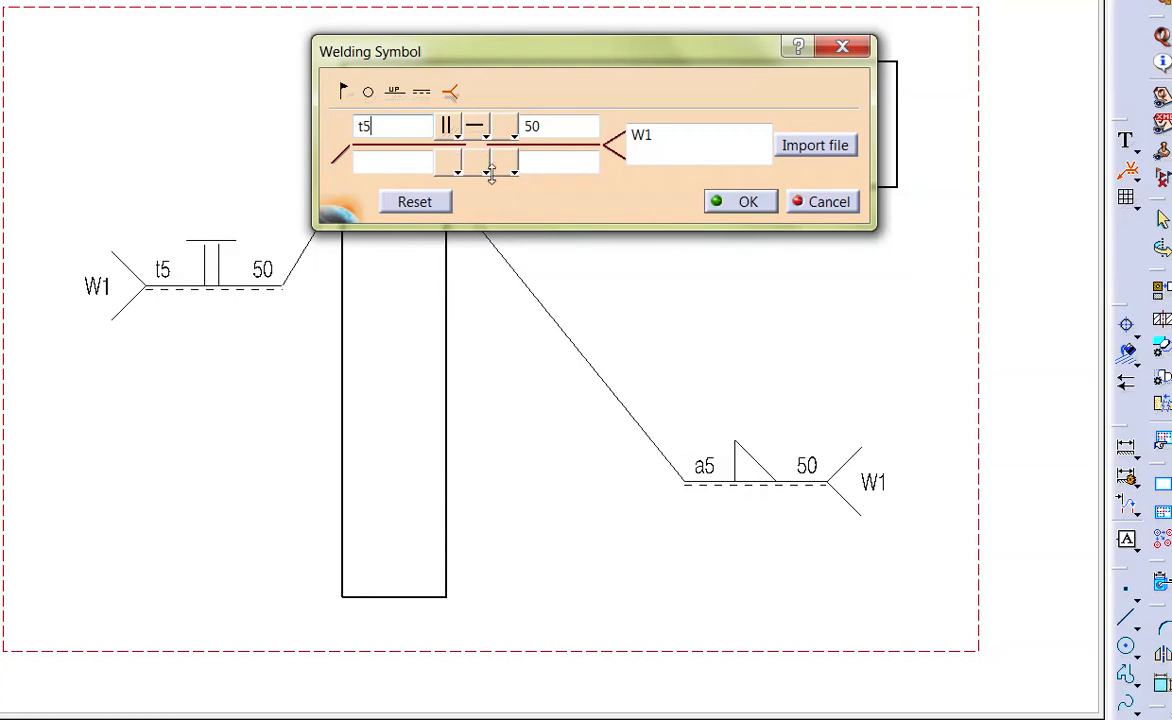
pyautogui.moveTo(552, 131); pyautogui.dragTo(505, 126)
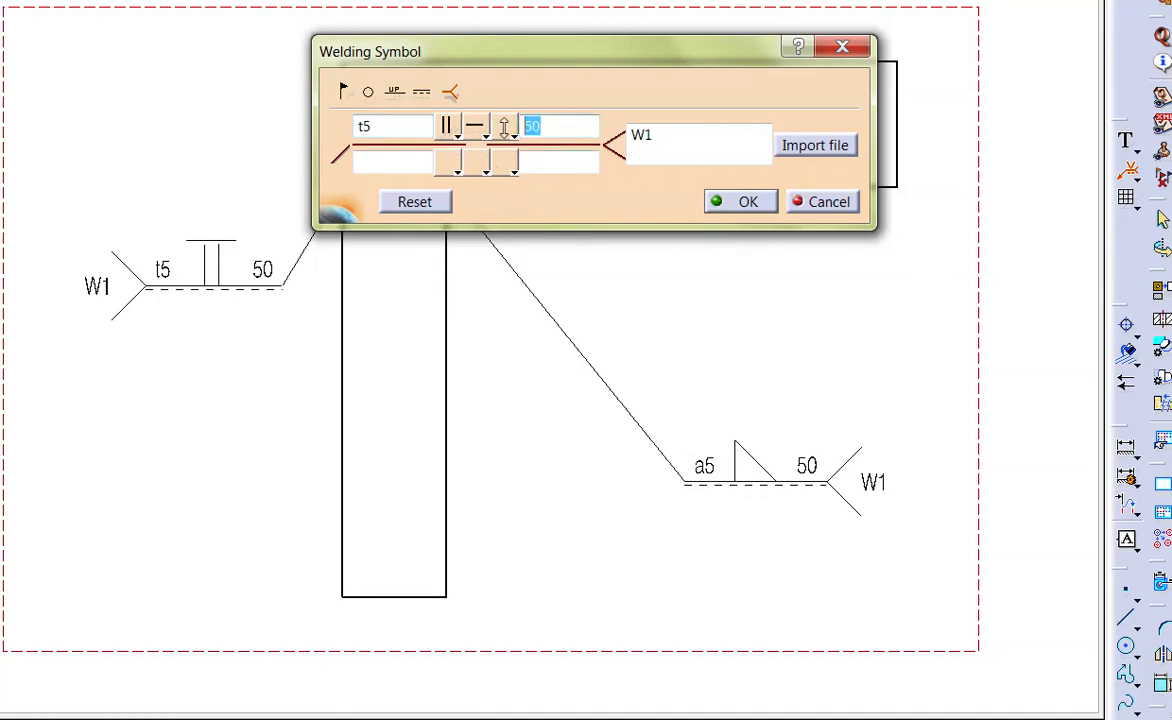
pyautogui.write('100')
# Set the second symbol's reference text to W2, accept it and deselect the symbol
pyautogui.click(722, 152)
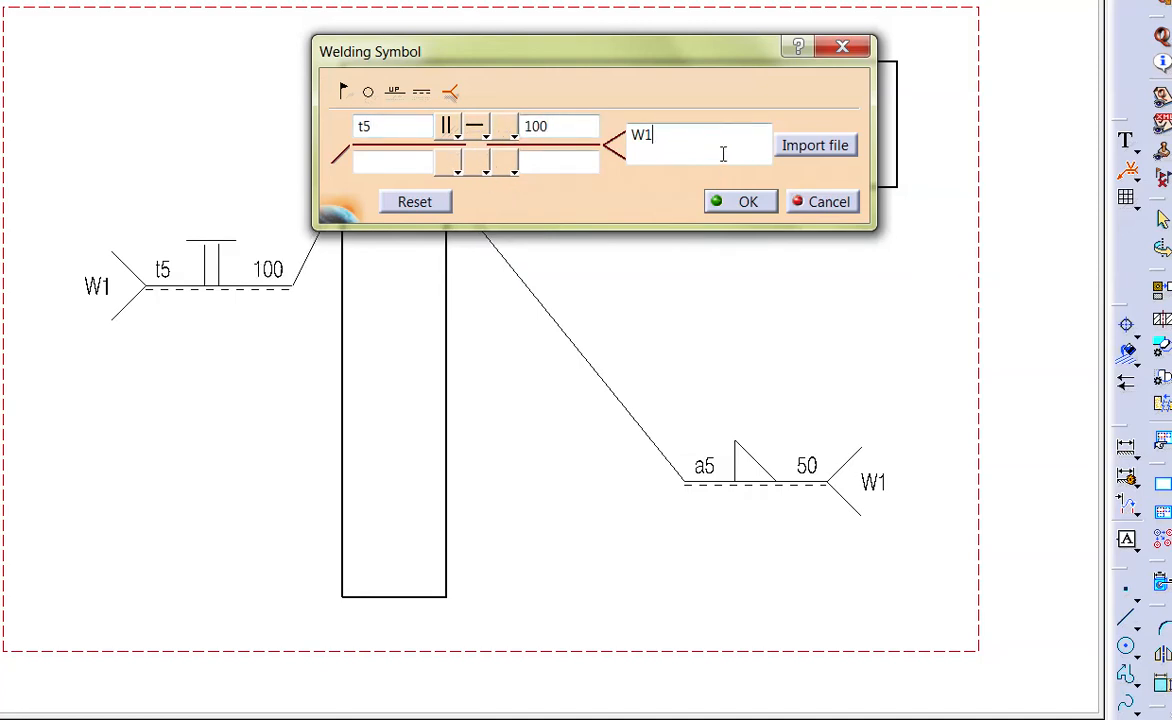
pyautogui.press('BackSpace')
pyautogui.write('2')
pyautogui.press('Return')
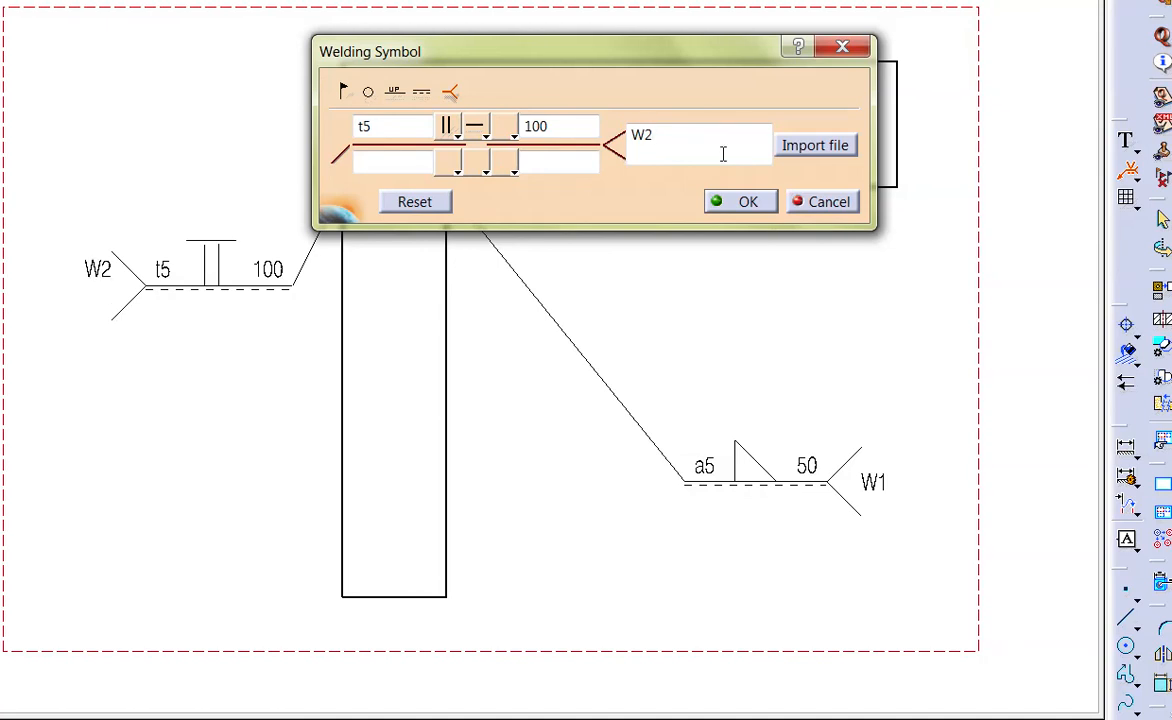
pyautogui.click(745, 210)
pyautogui.click(154, 432)
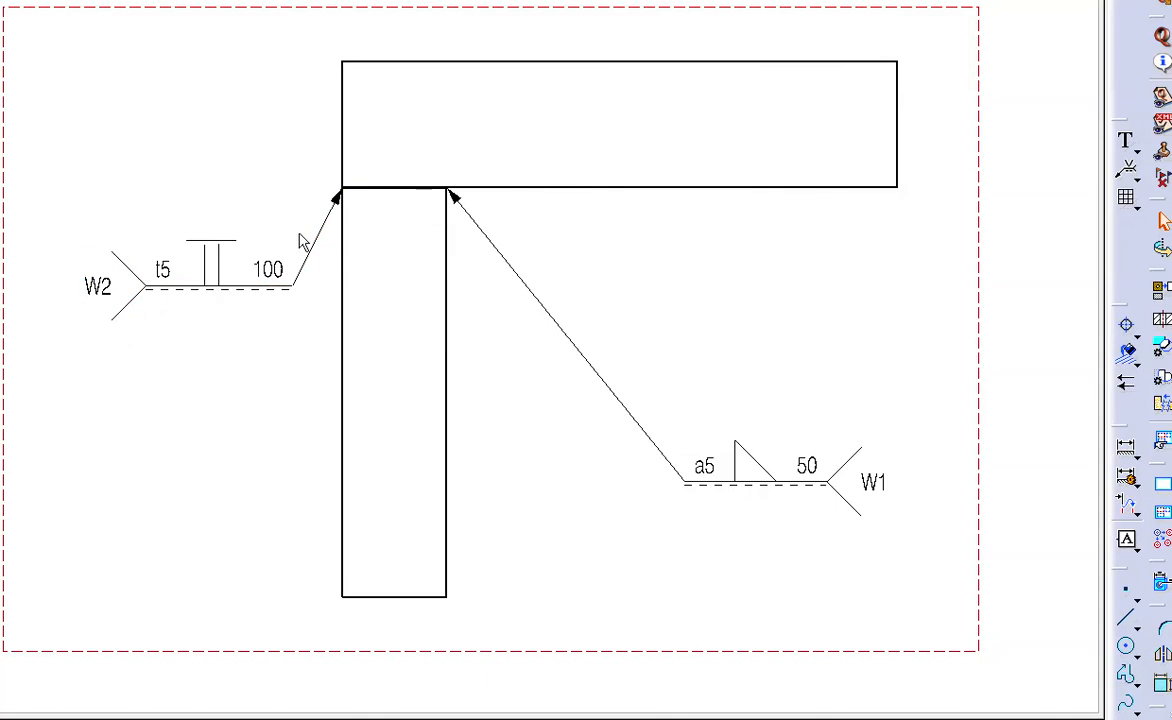
# Edit the W2 welding symbol to add the weld-all-around circle
pyautogui.click(295, 292)
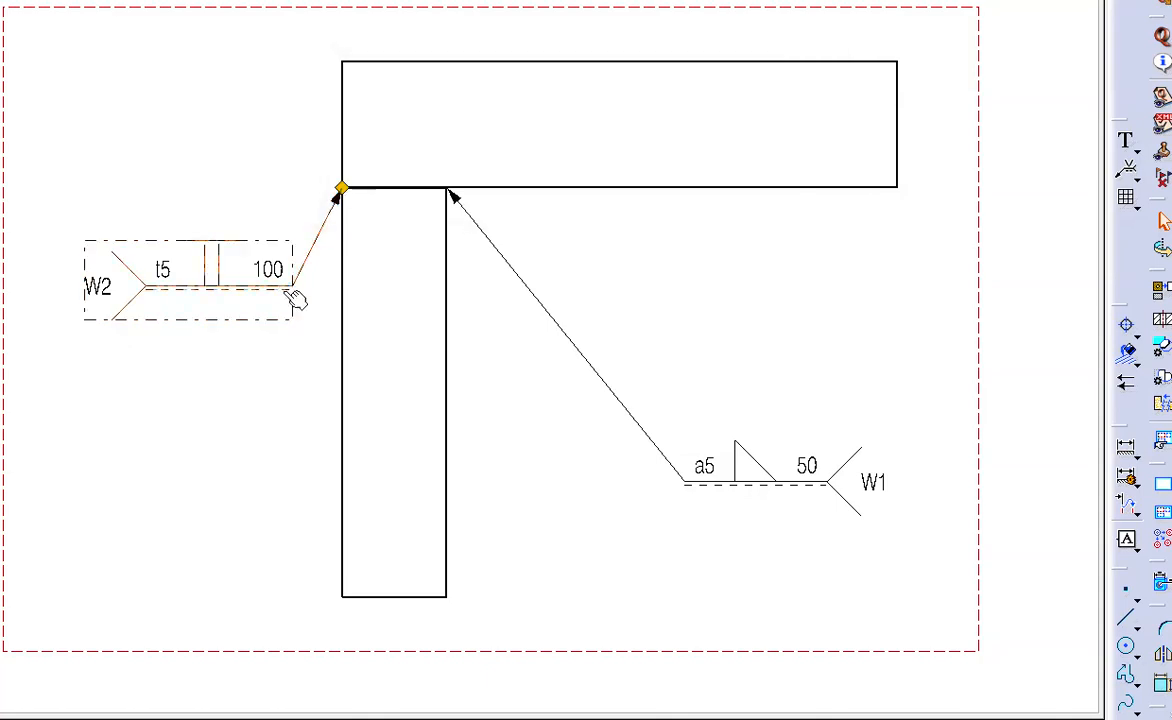
pyautogui.doubleClick(295, 292)
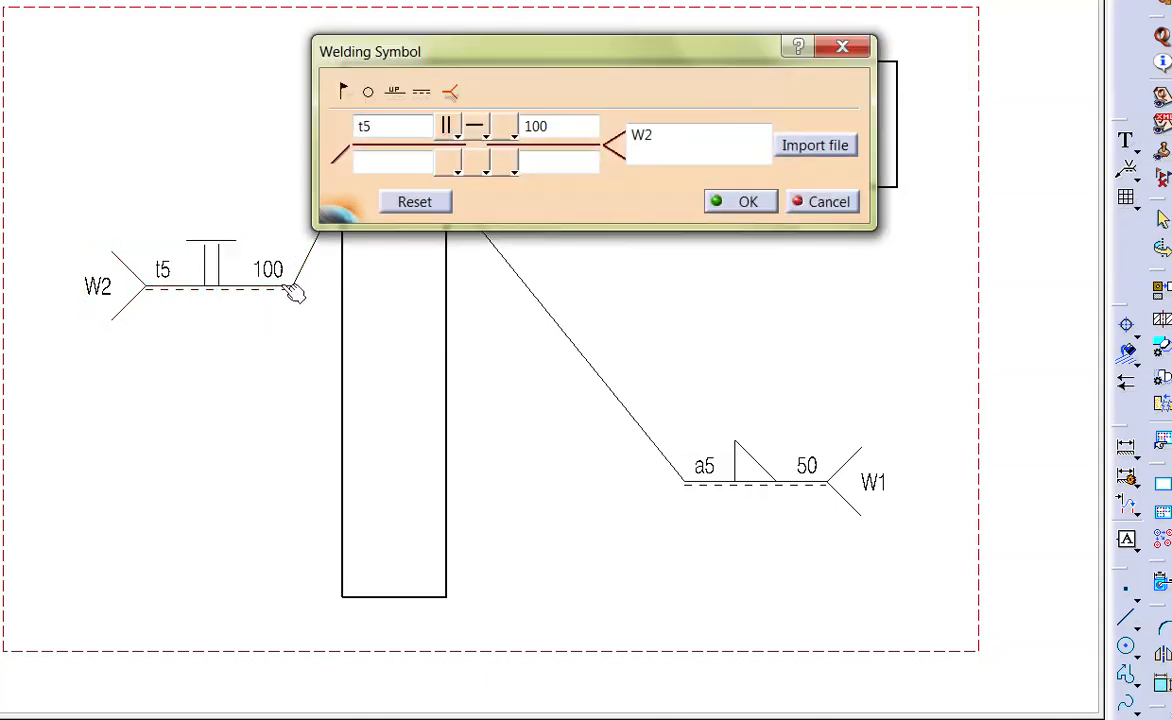
pyautogui.click(368, 92)
pyautogui.click(744, 202)
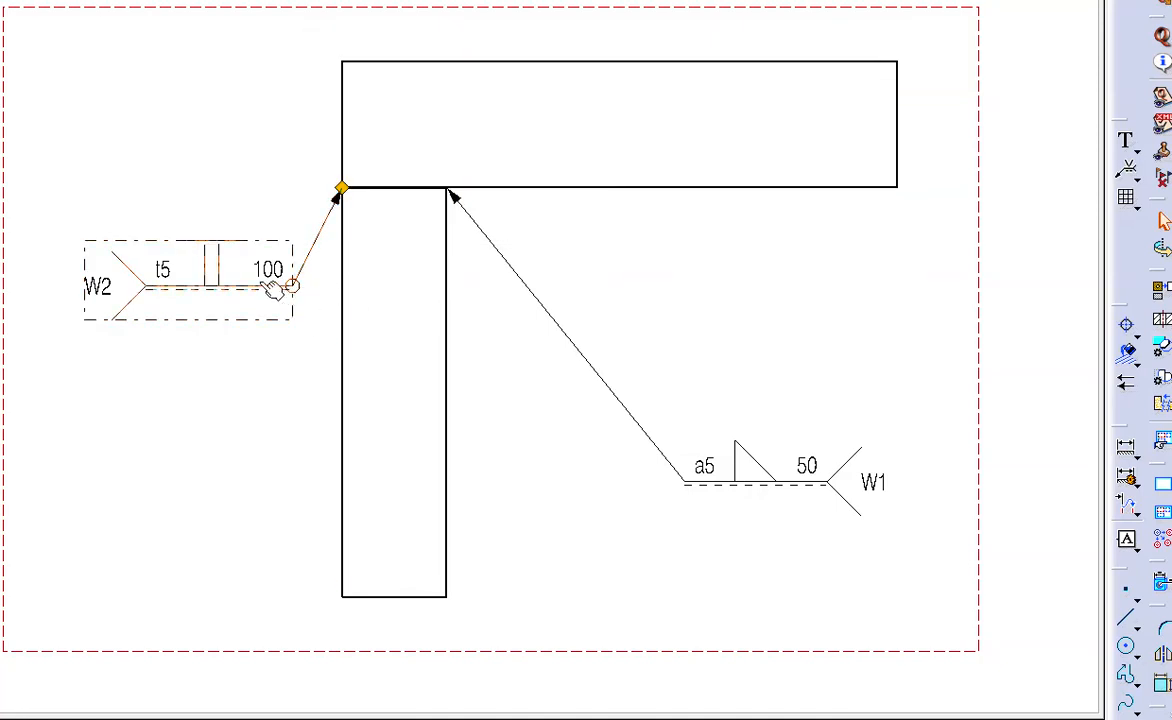
# Edit the W2 welding symbol, trying a square butt weld below the reference line and clearing it
pyautogui.doubleClick(272, 288)
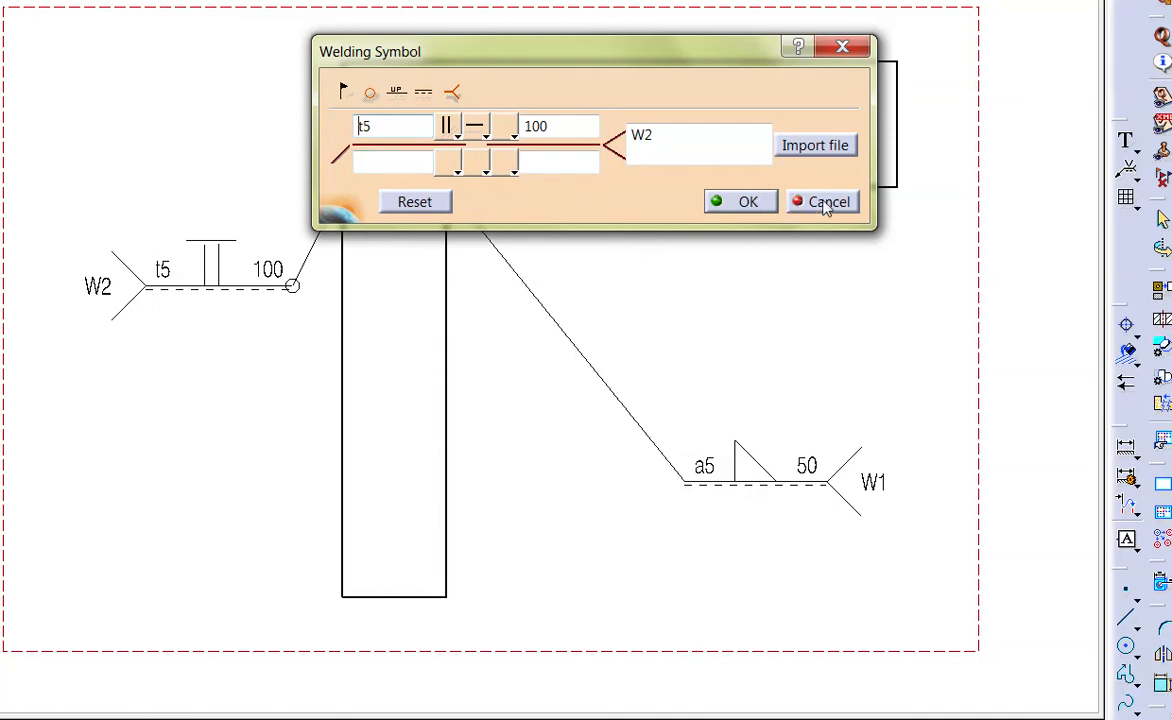
pyautogui.moveTo(507, 65)
pyautogui.mouseDown()
pyautogui.moveTo(614, 100)
pyautogui.moveTo(580, 281)
pyautogui.moveTo(534, 335)
pyautogui.moveTo(430, 376)
pyautogui.moveTo(427, 390)
pyautogui.mouseUp()
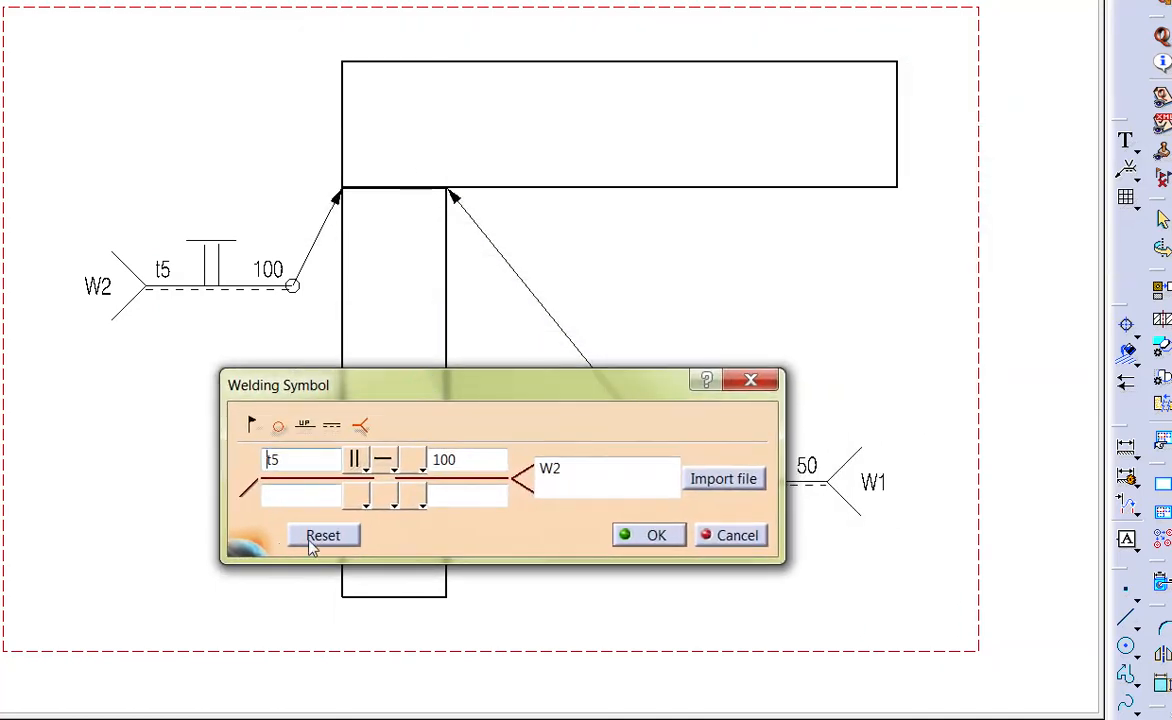
pyautogui.click(366, 492)
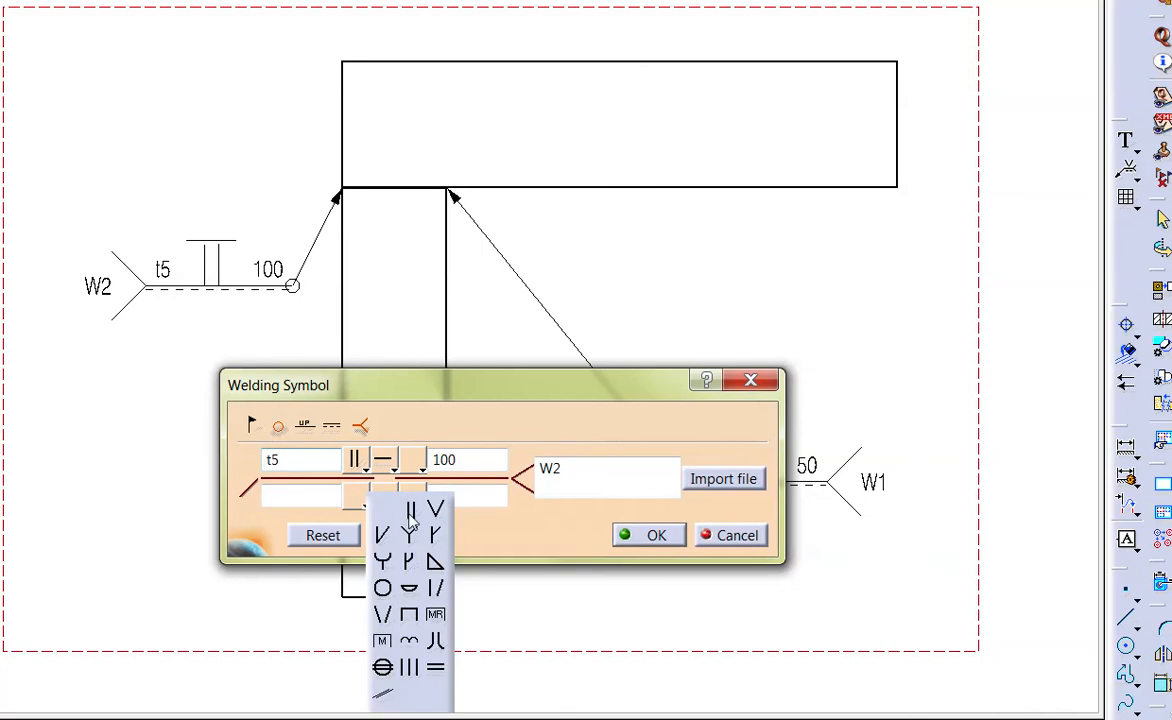
pyautogui.click(408, 502)
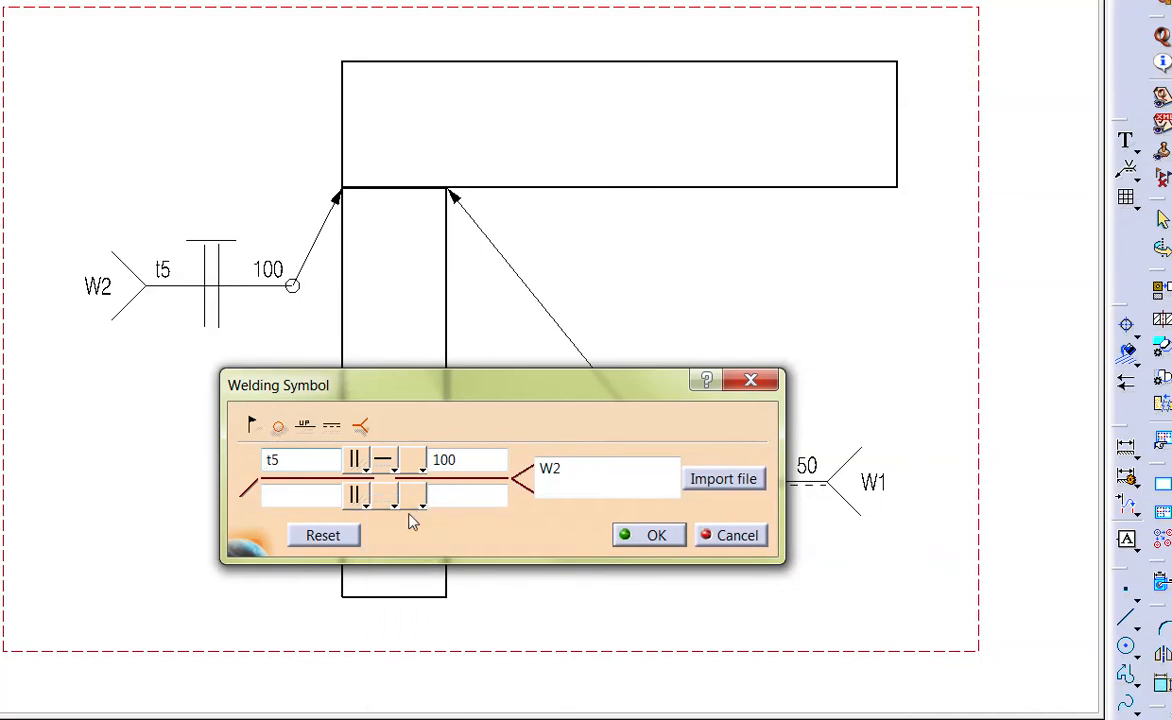
pyautogui.click(366, 494)
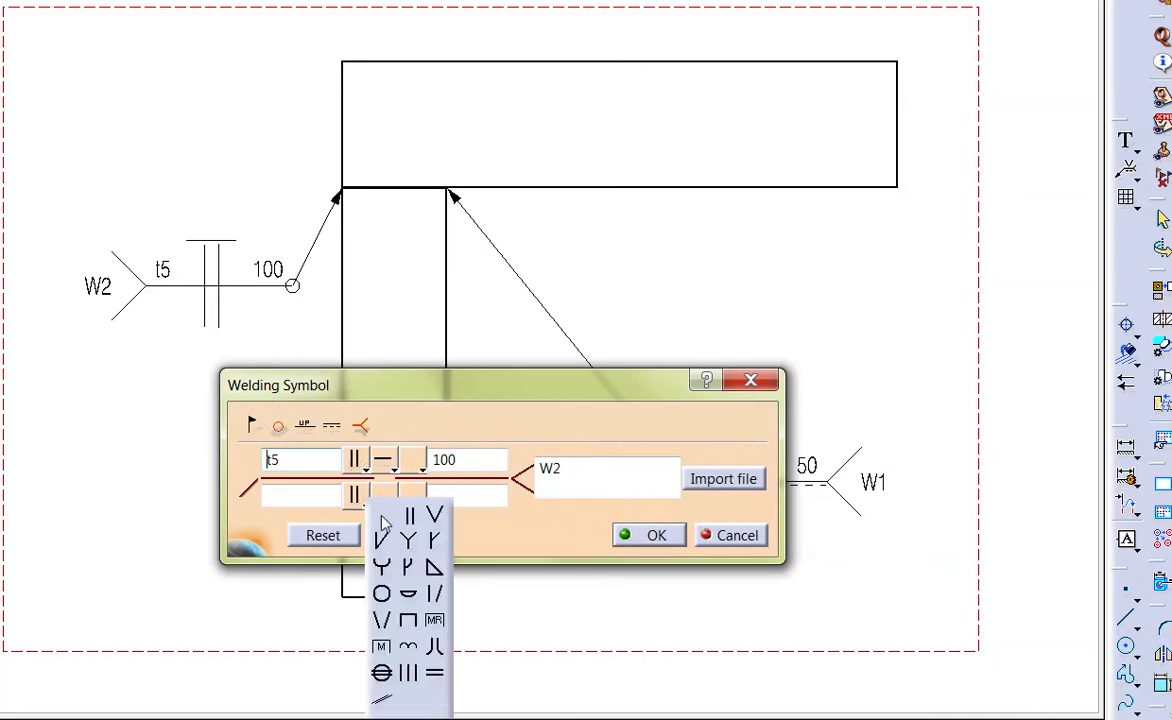
pyautogui.click(381, 517)
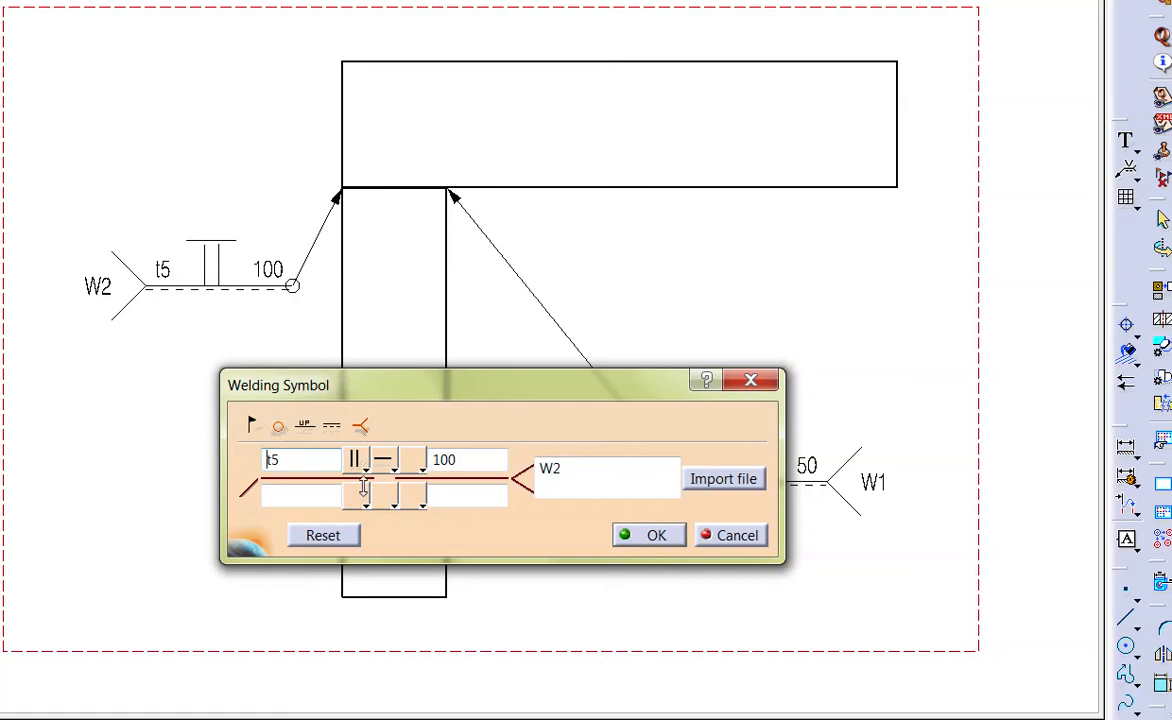
# Add the half-round backing weld symbol below W2's reference line and accept the edited symbol
pyautogui.click(366, 494)
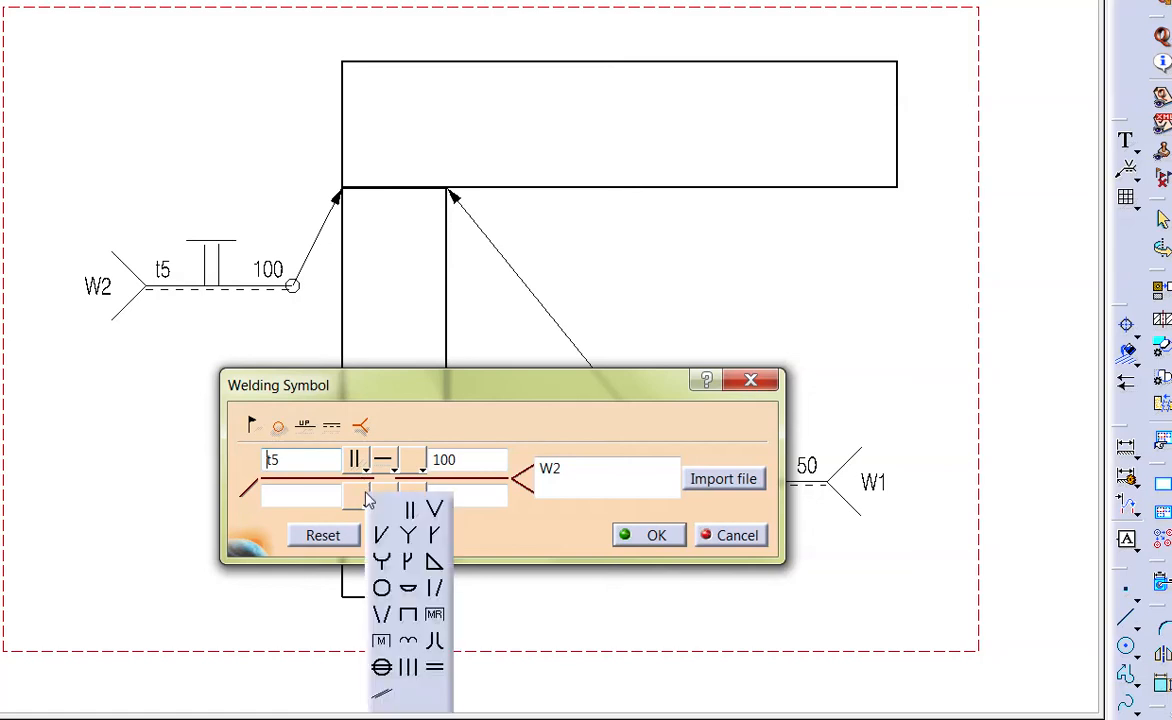
pyautogui.click(408, 588)
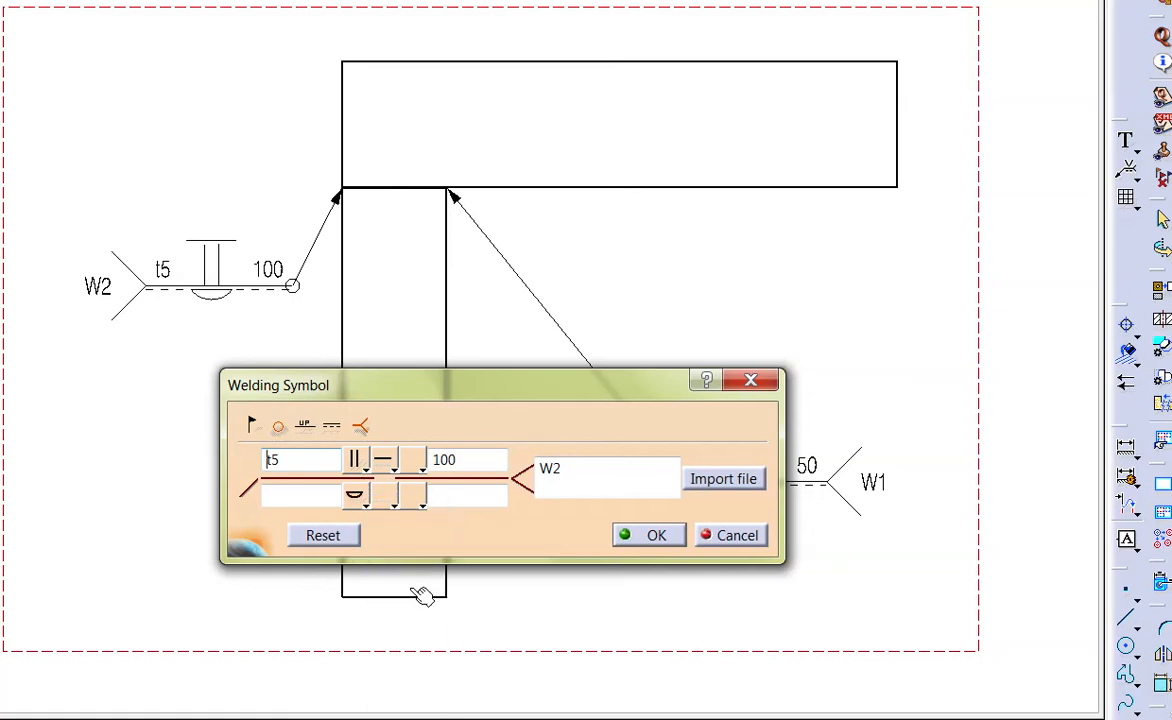
pyautogui.click(637, 537)
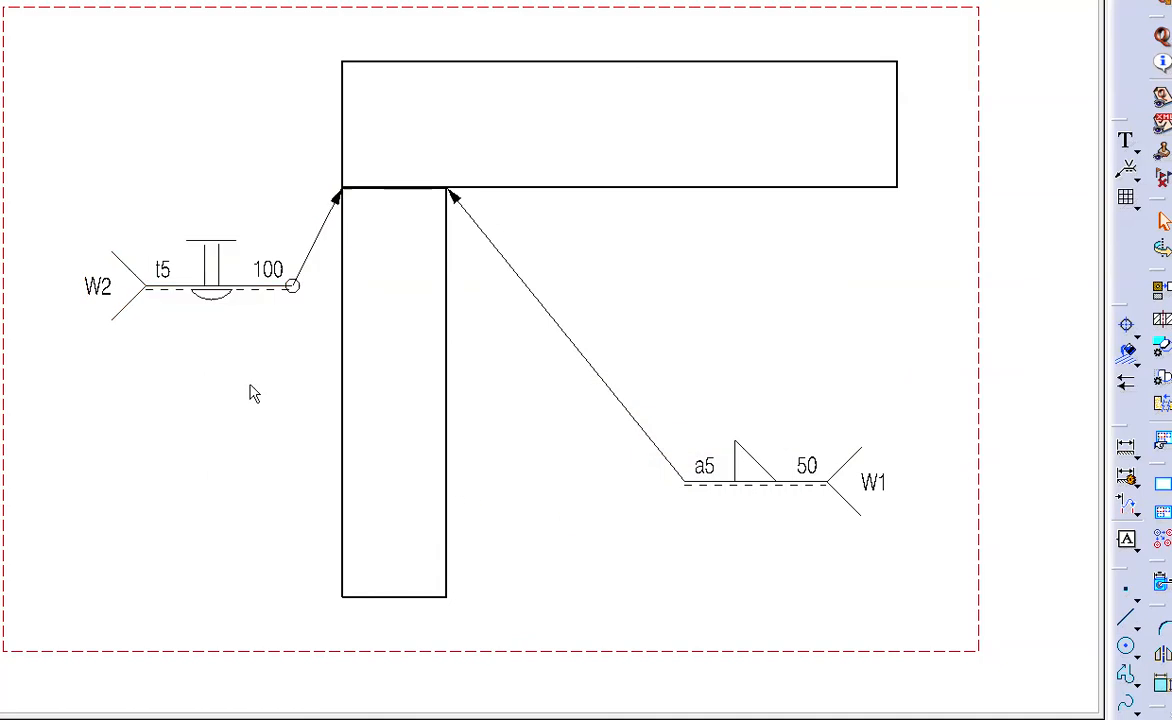